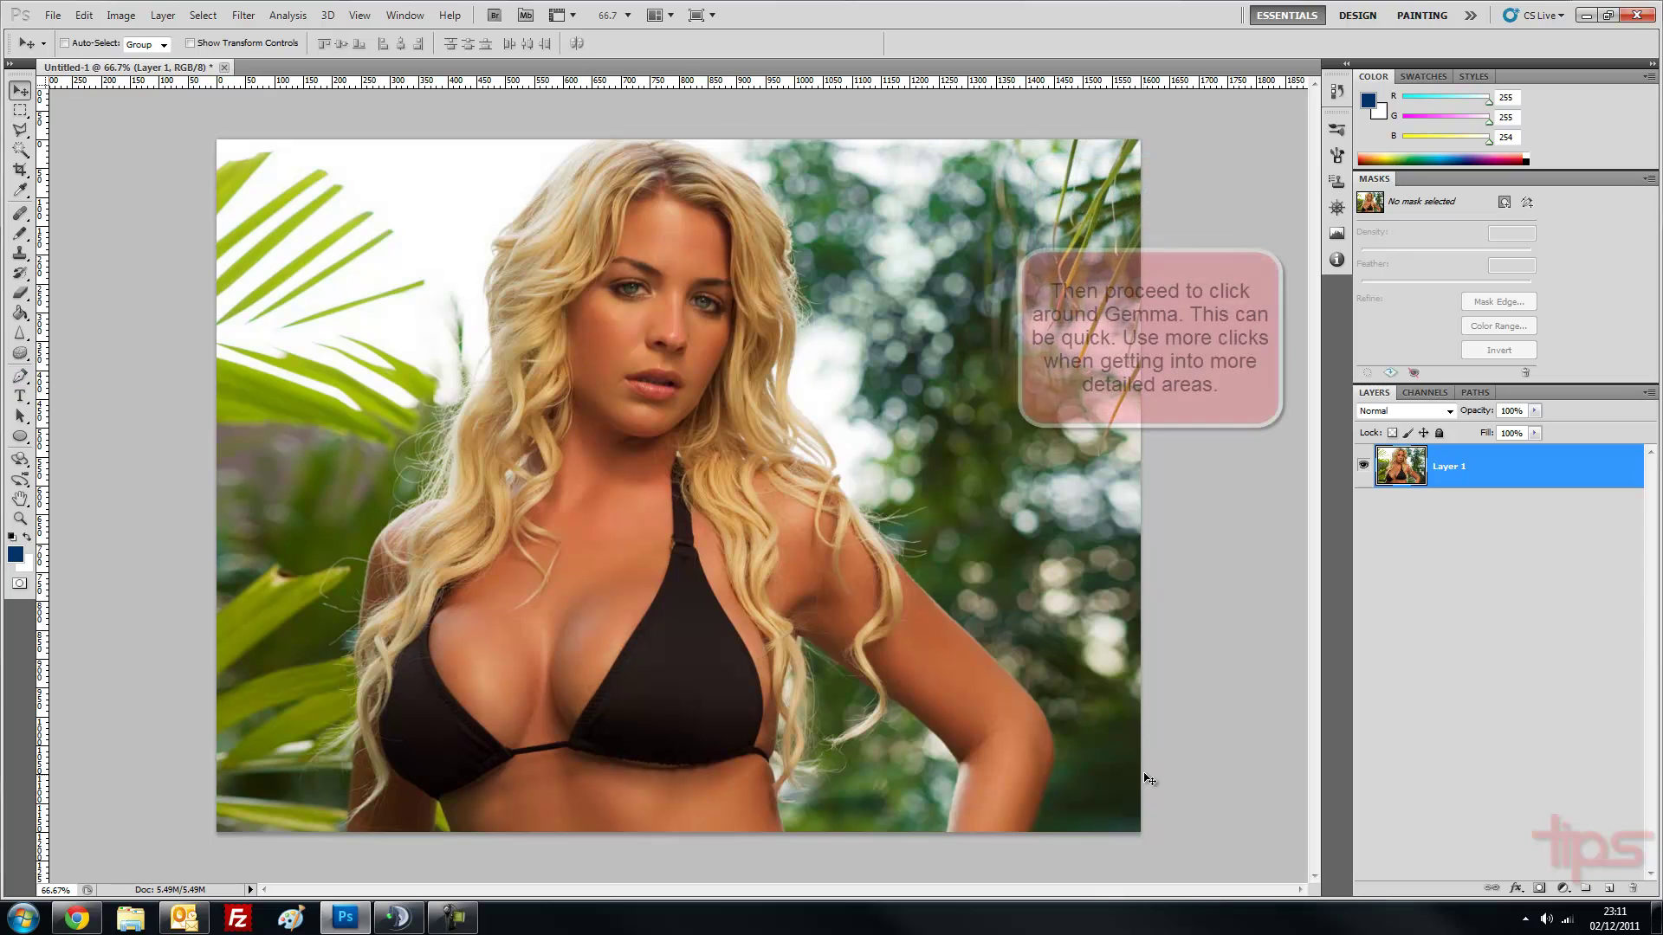
Step: Zoom the photo to about 118% and bring the woman's arm and waist into view
key(ctrl+plus)
scroll(1044, 831, up, 1)
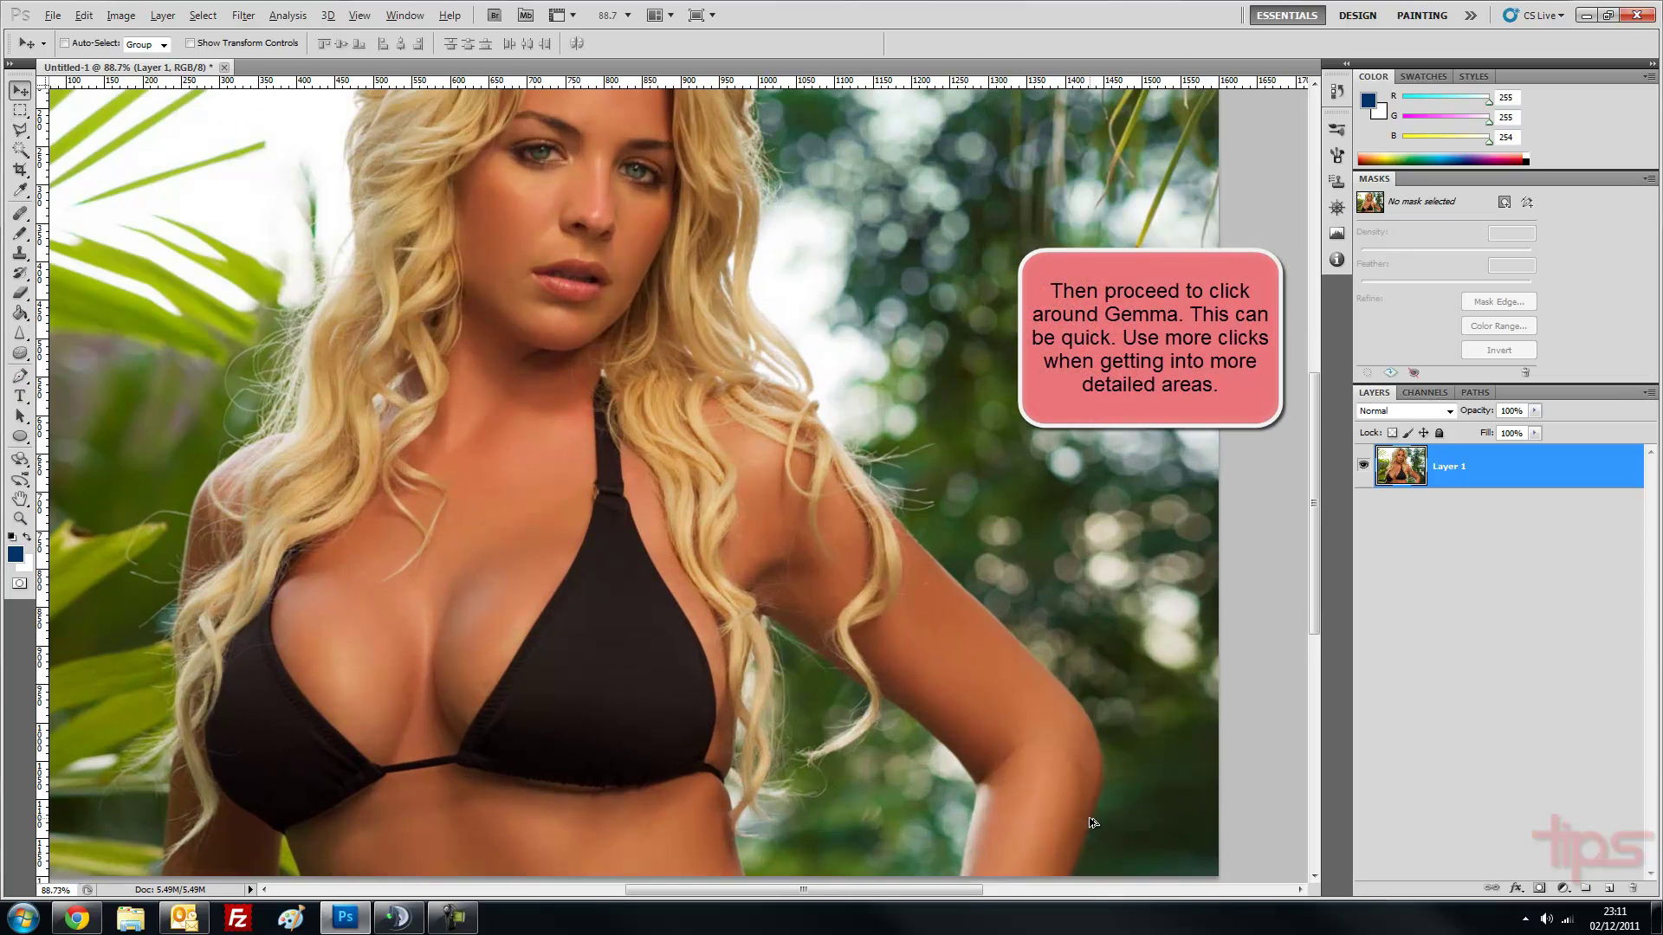
scroll(1091, 822, up, 1)
scroll(1098, 810, up, 1)
scroll(1096, 858, up, 1)
scroll(1095, 858, down, 2)
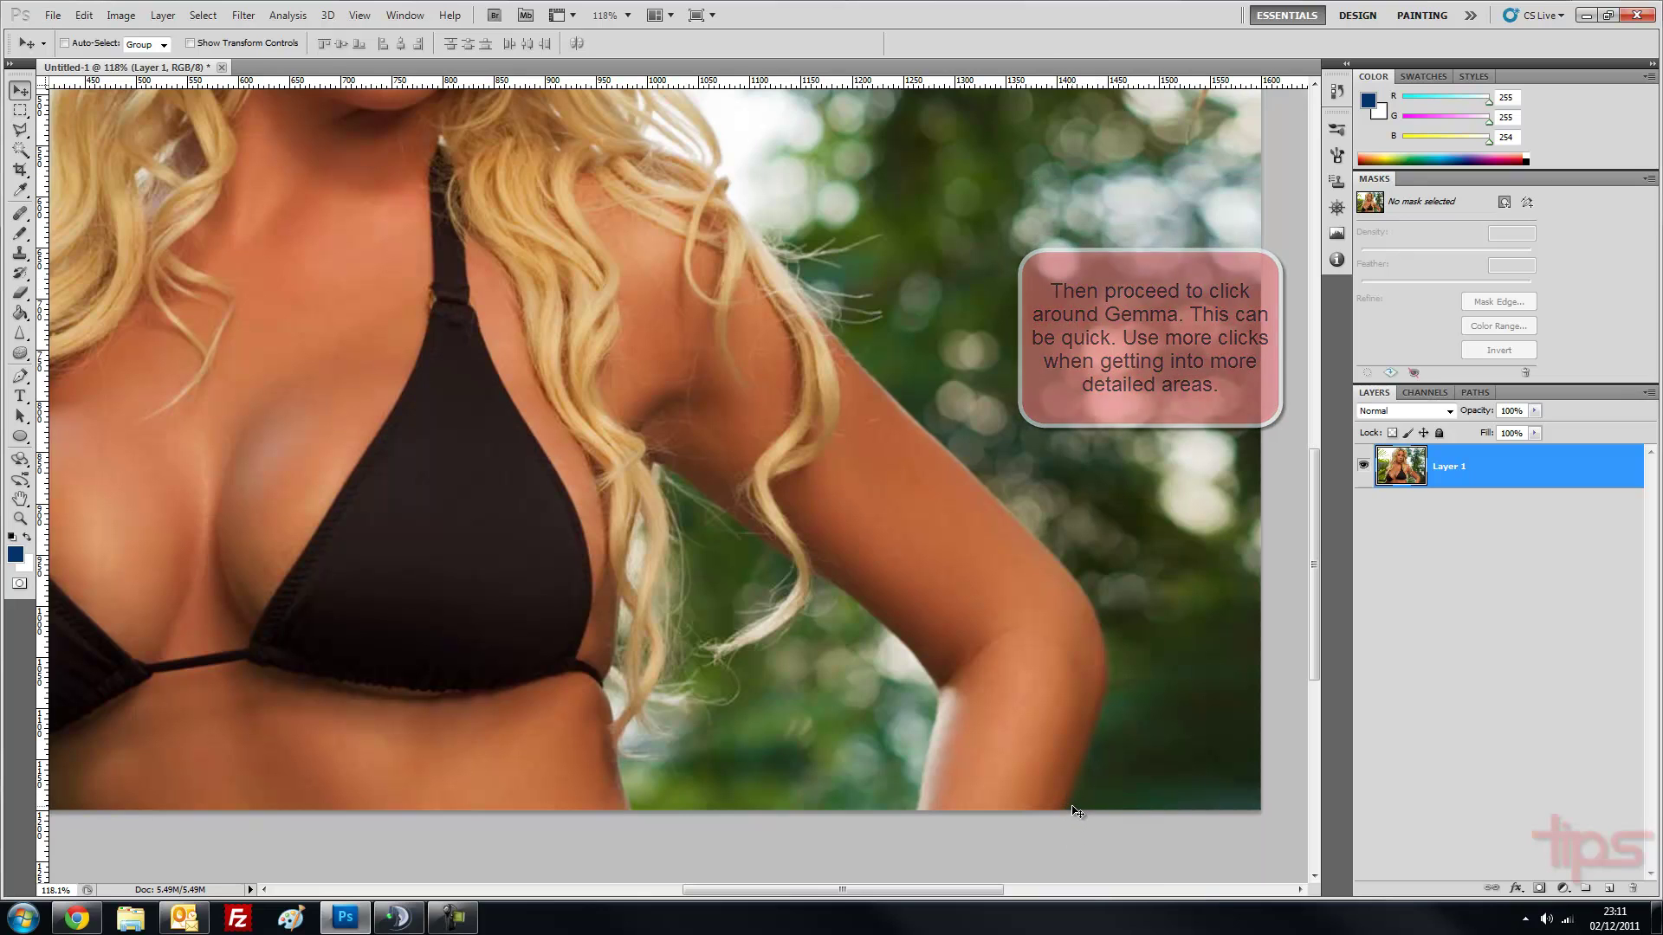
Step: With the Pen tool, place anchor points up the arm's outer edge from its bottom
click(21, 377)
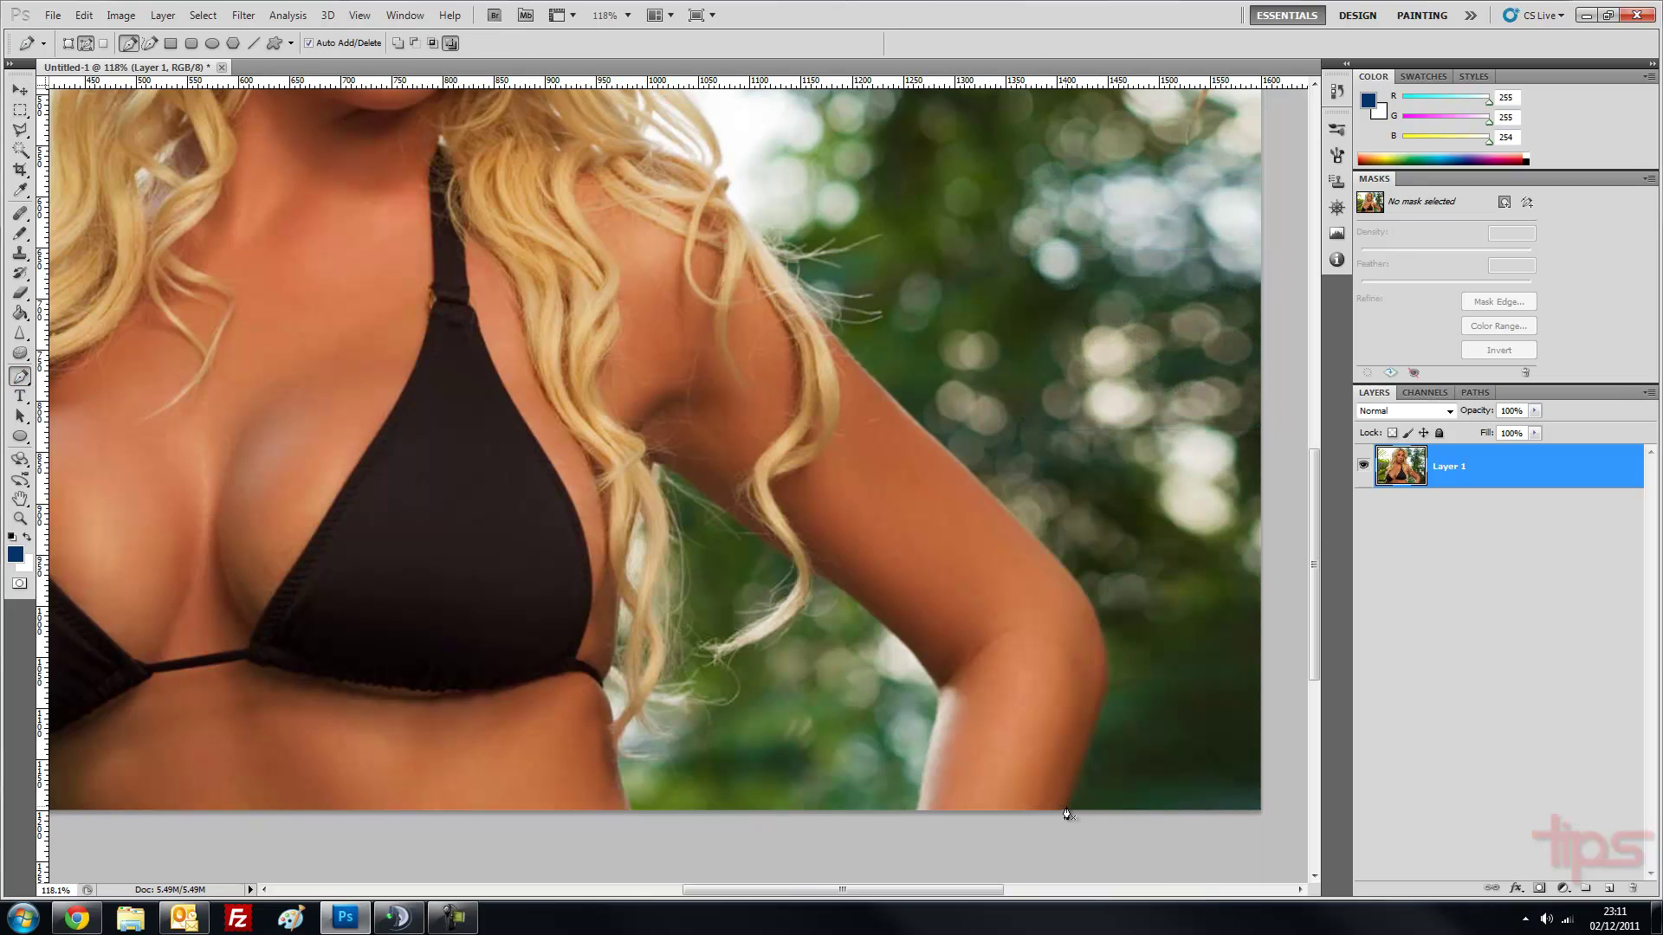
click(1085, 759)
click(1089, 747)
click(1101, 710)
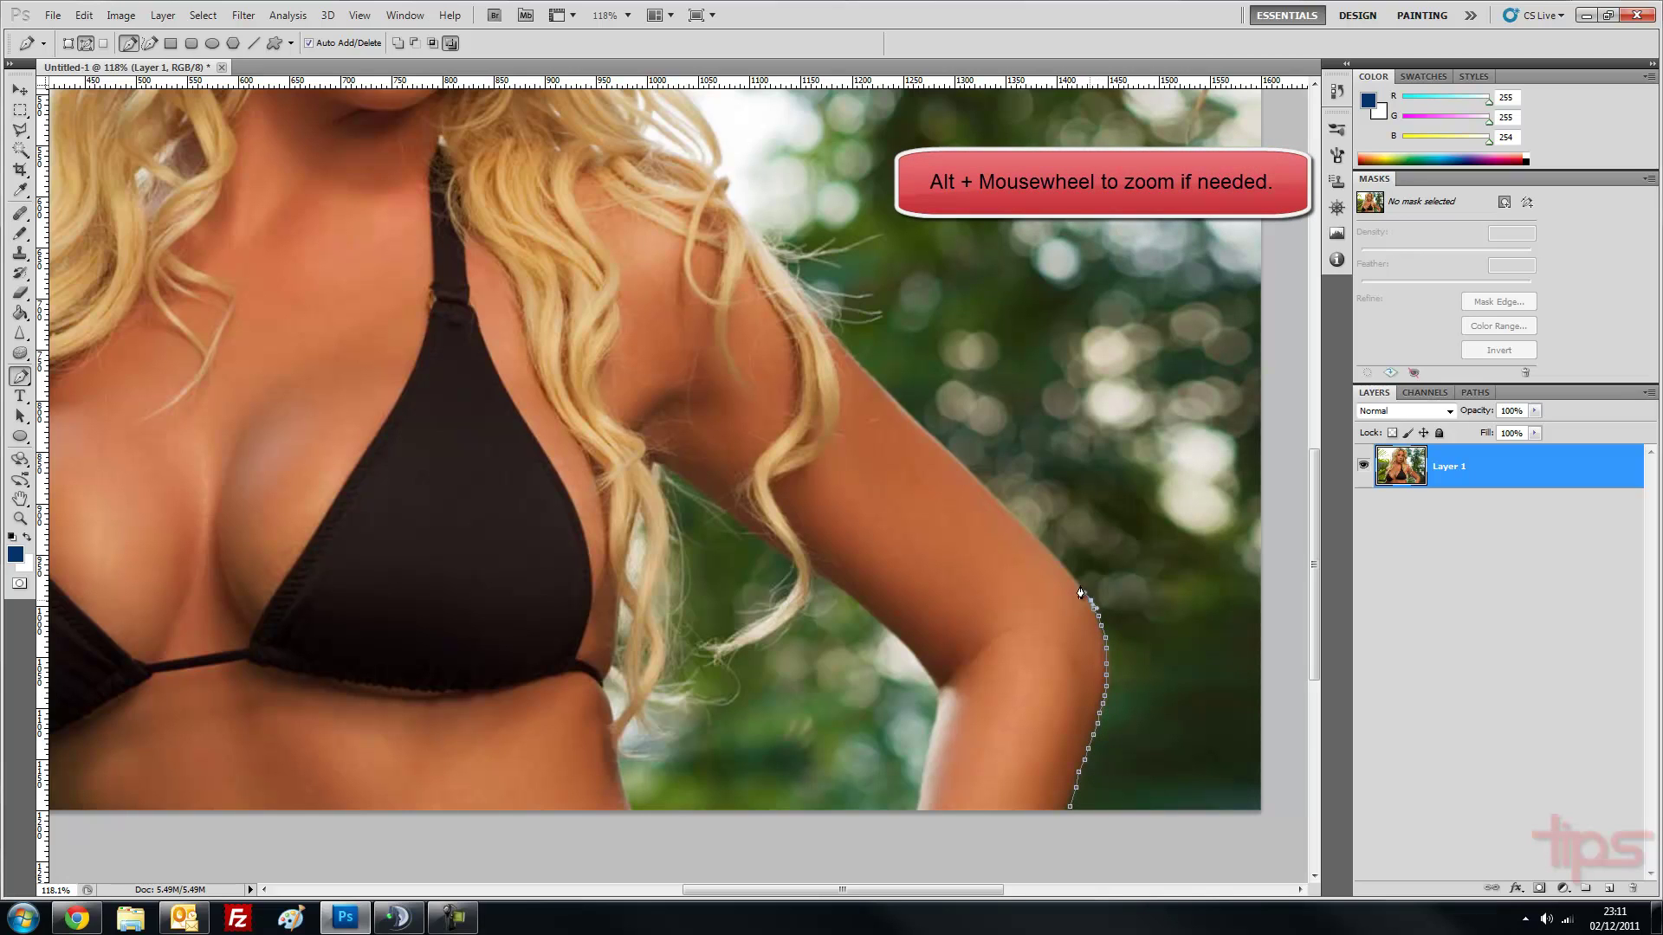
click(1065, 564)
click(1043, 543)
click(1035, 537)
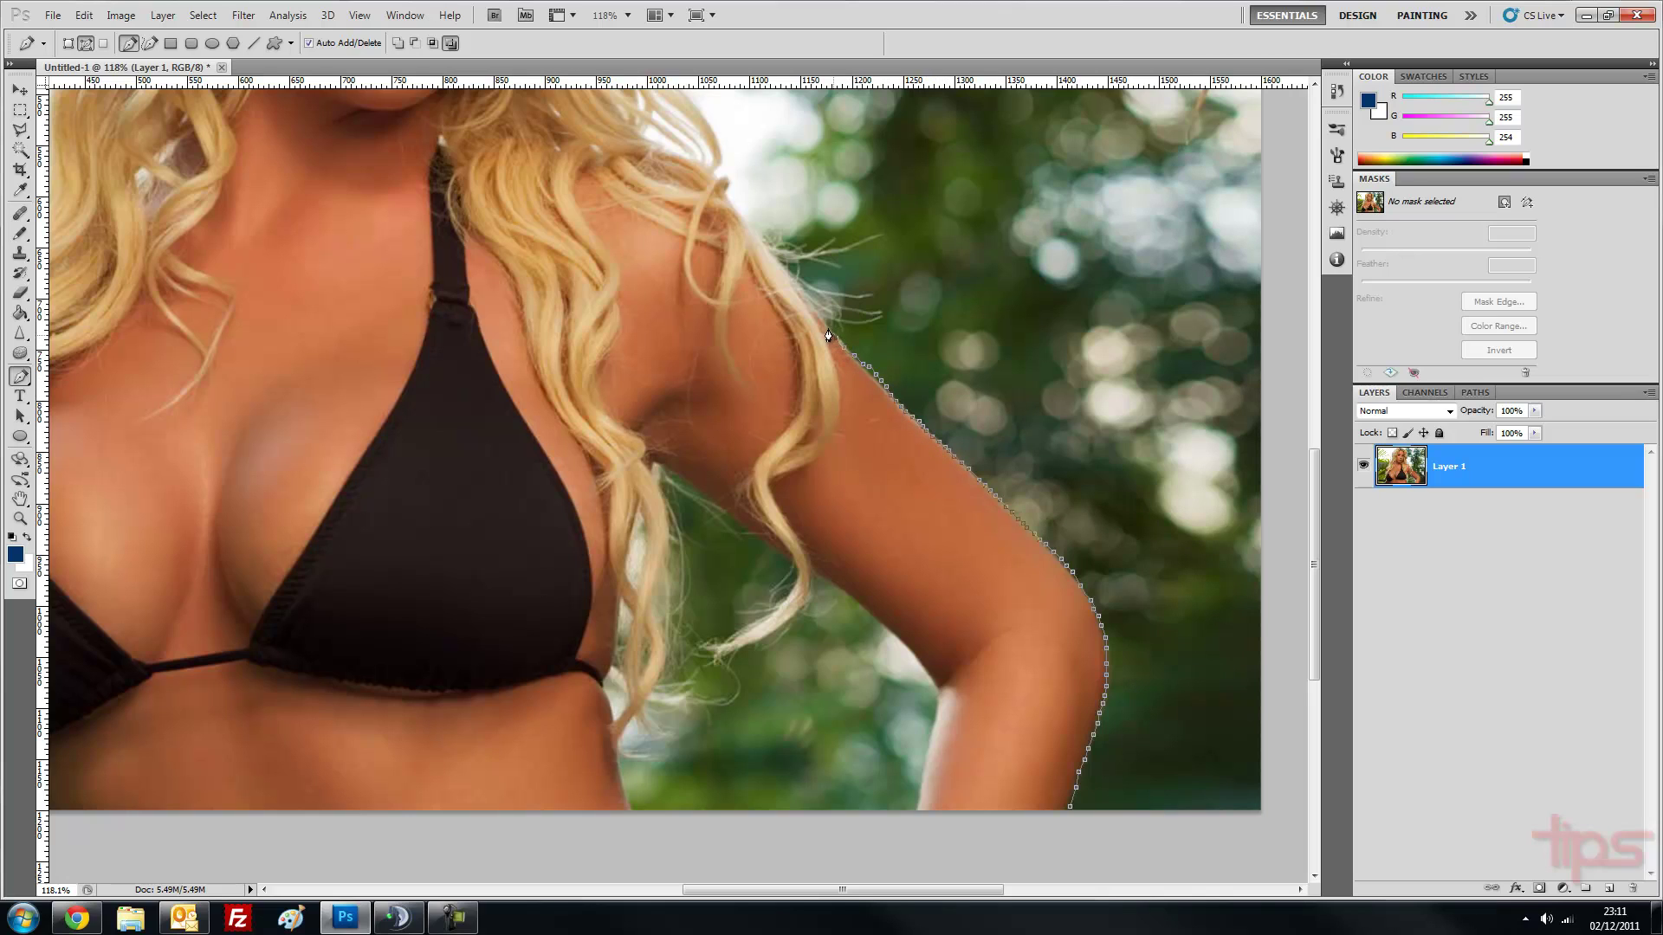
Step: Extend the path with curved segments along the hair edge at the shoulder
drag(813, 290, 781, 253)
scroll(754, 347, up, 2)
scroll(752, 357, up, 2)
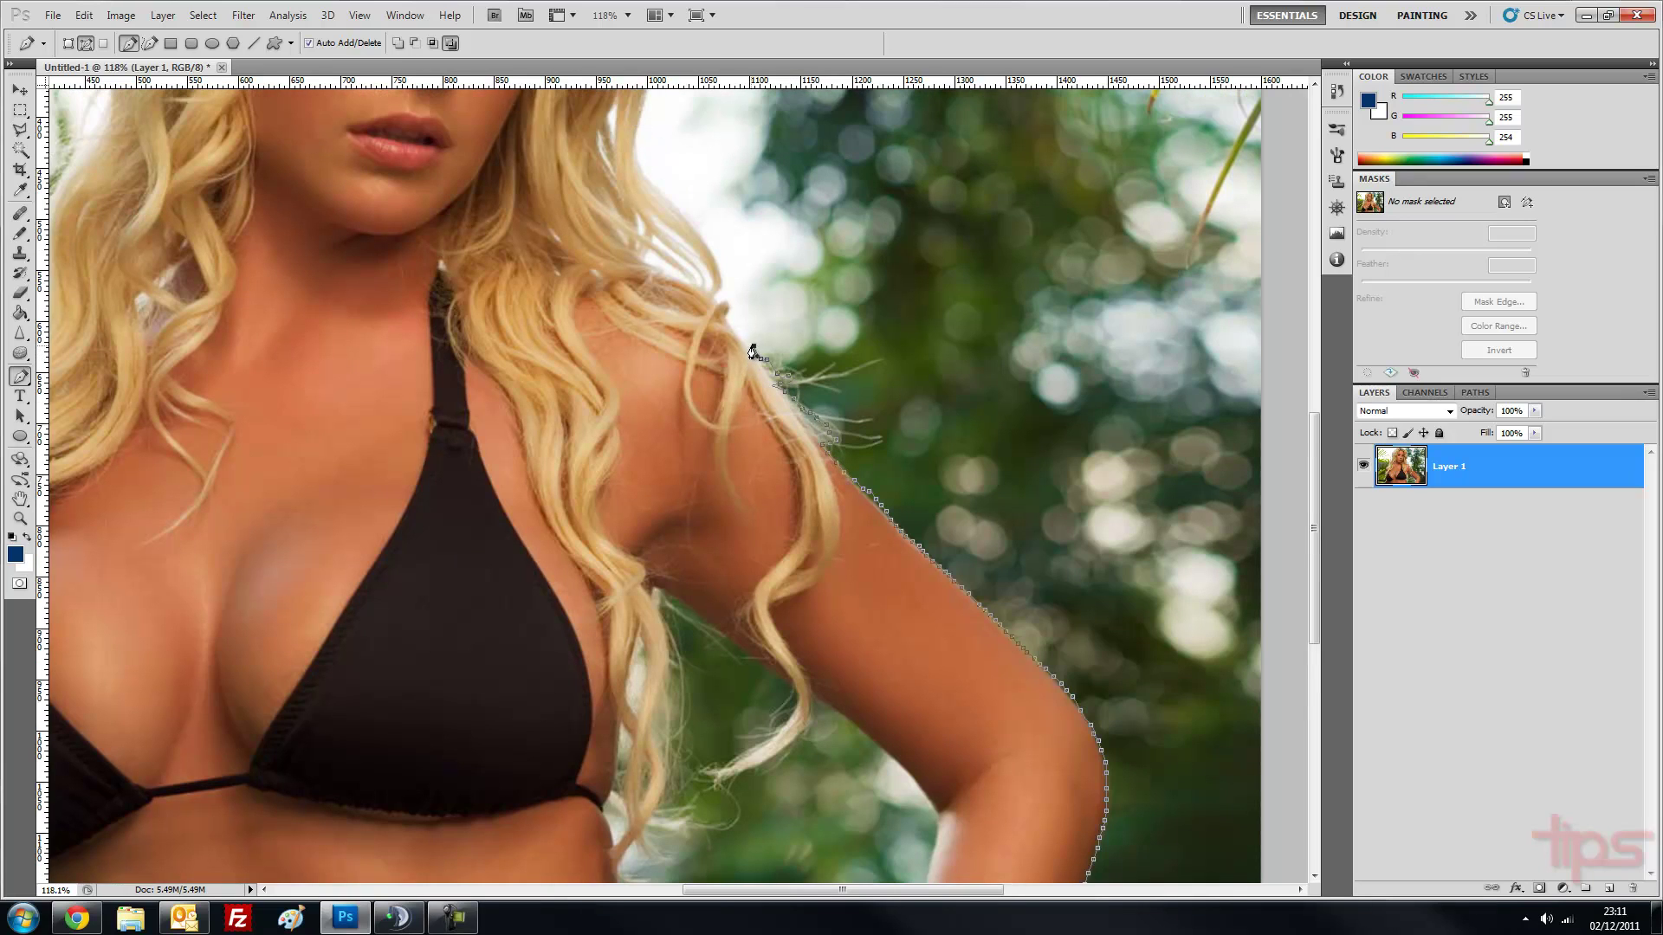
mouse_move(752, 352)
mouse_down()
mouse_move(727, 310)
mouse_move(644, 270)
mouse_move(695, 273)
mouse_move(667, 222)
mouse_move(713, 296)
mouse_move(715, 264)
mouse_move(658, 200)
mouse_up()
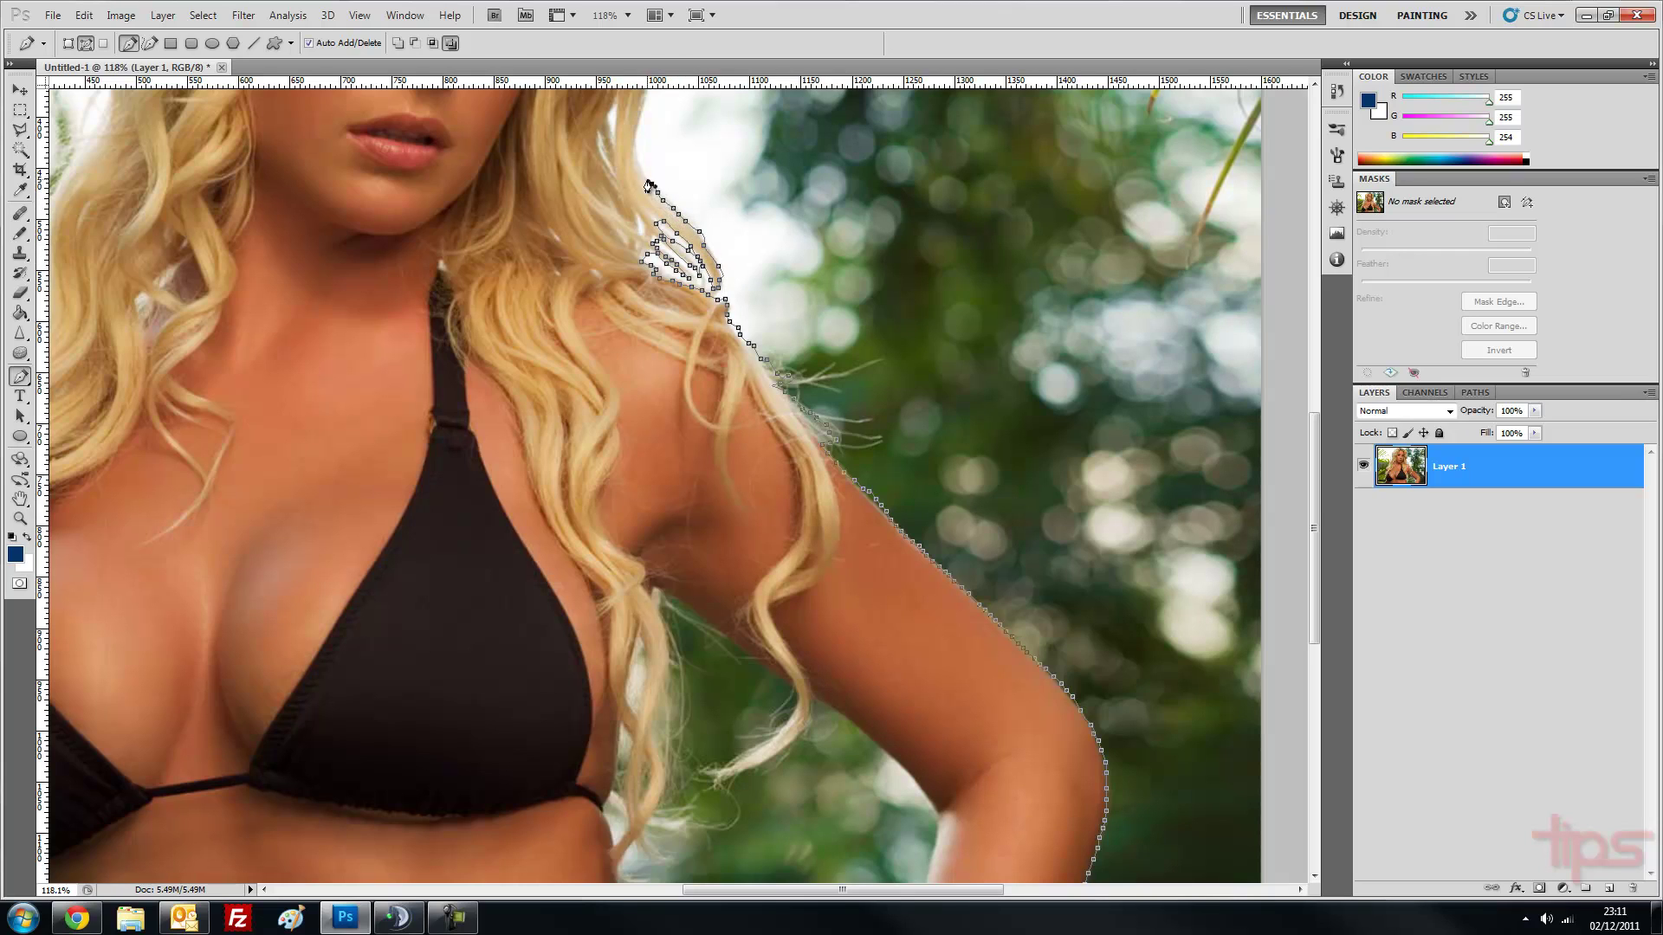
Step: Extend the path up the hair beside the face and straight across the top of the head
scroll(635, 260, up, 5)
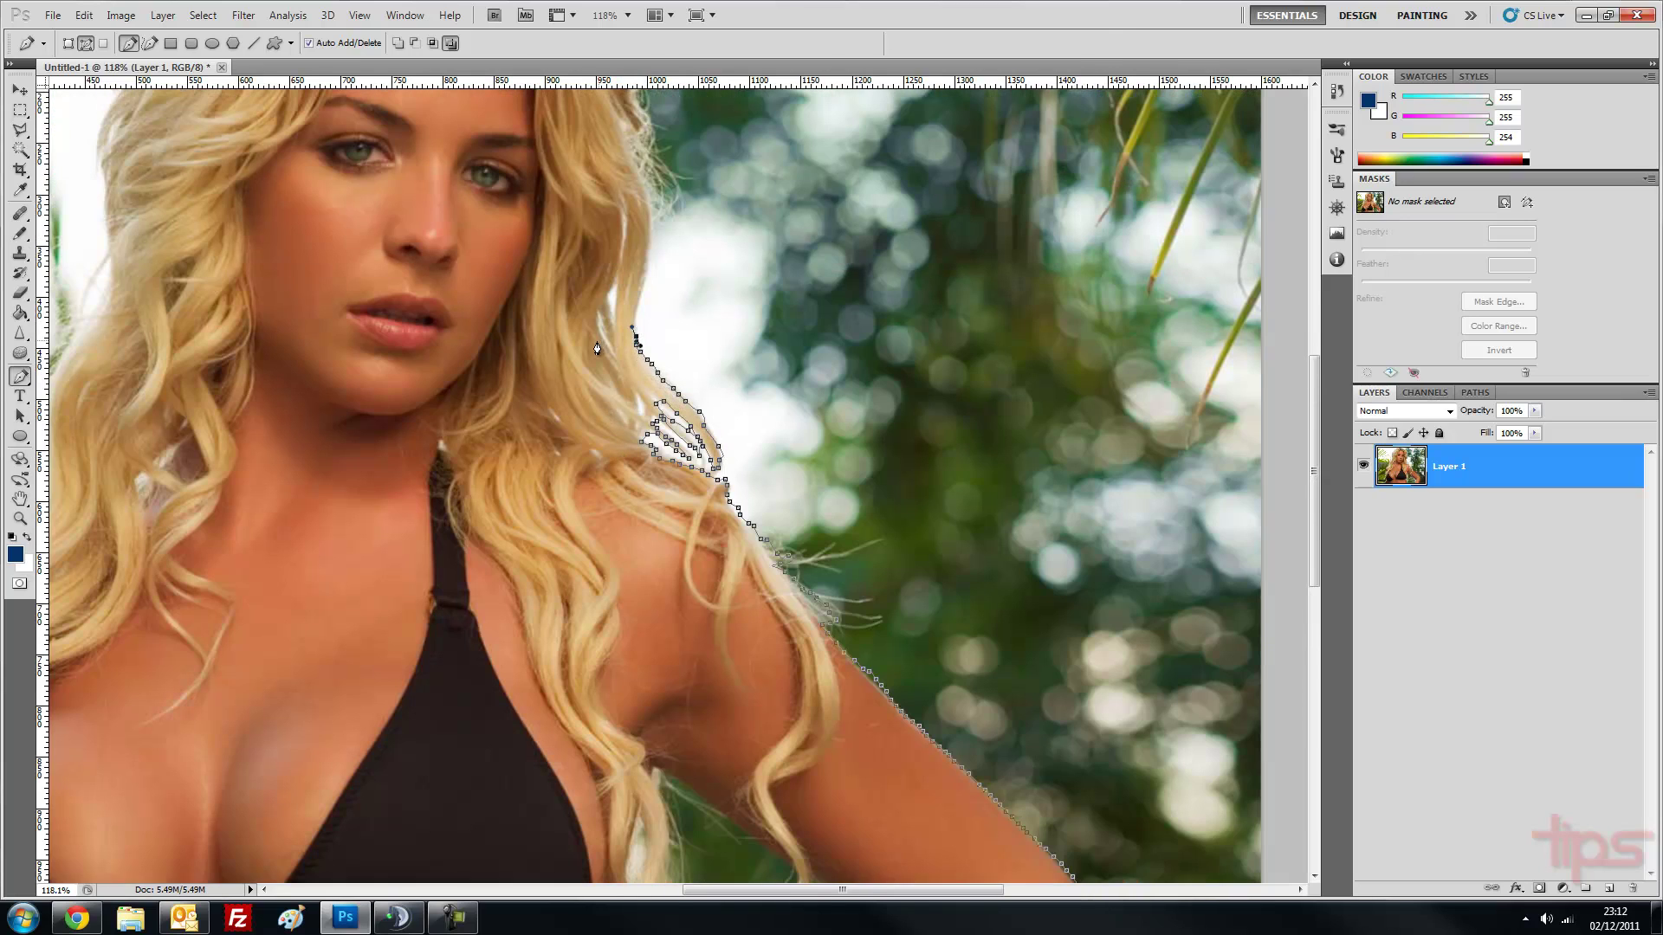
drag(637, 411, 649, 284)
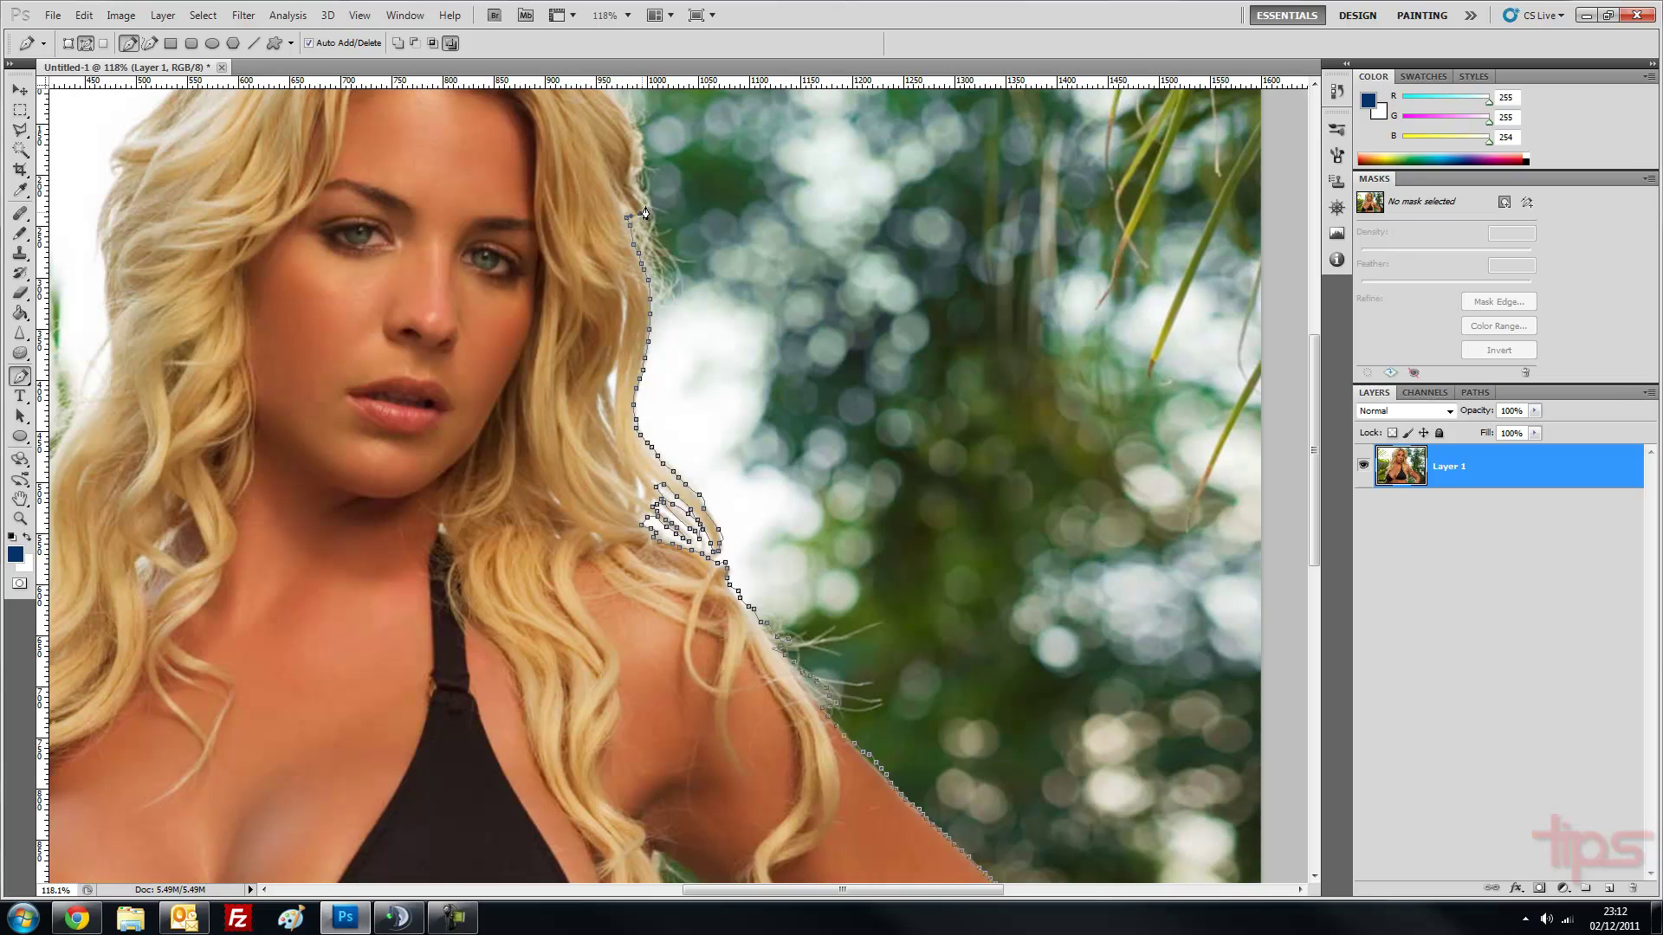
mouse_move(634, 173)
mouse_down()
mouse_move(637, 132)
mouse_move(629, 293)
mouse_move(554, 183)
mouse_move(434, 128)
mouse_up()
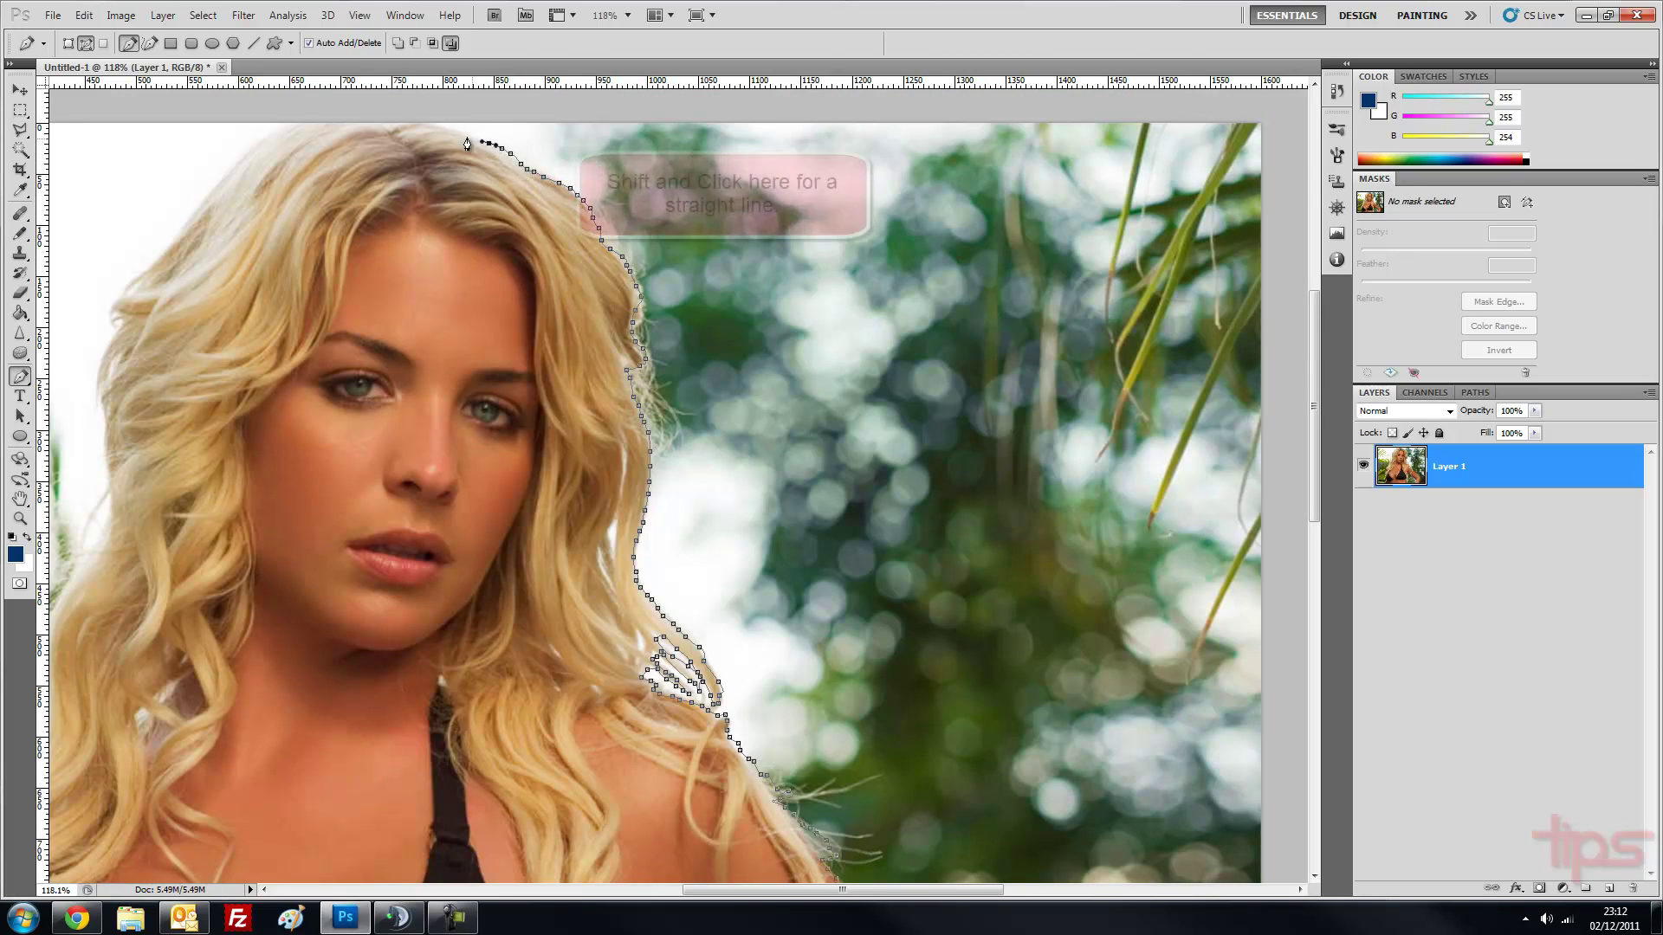
shift+click(297, 129)
drag(297, 129, 218, 177)
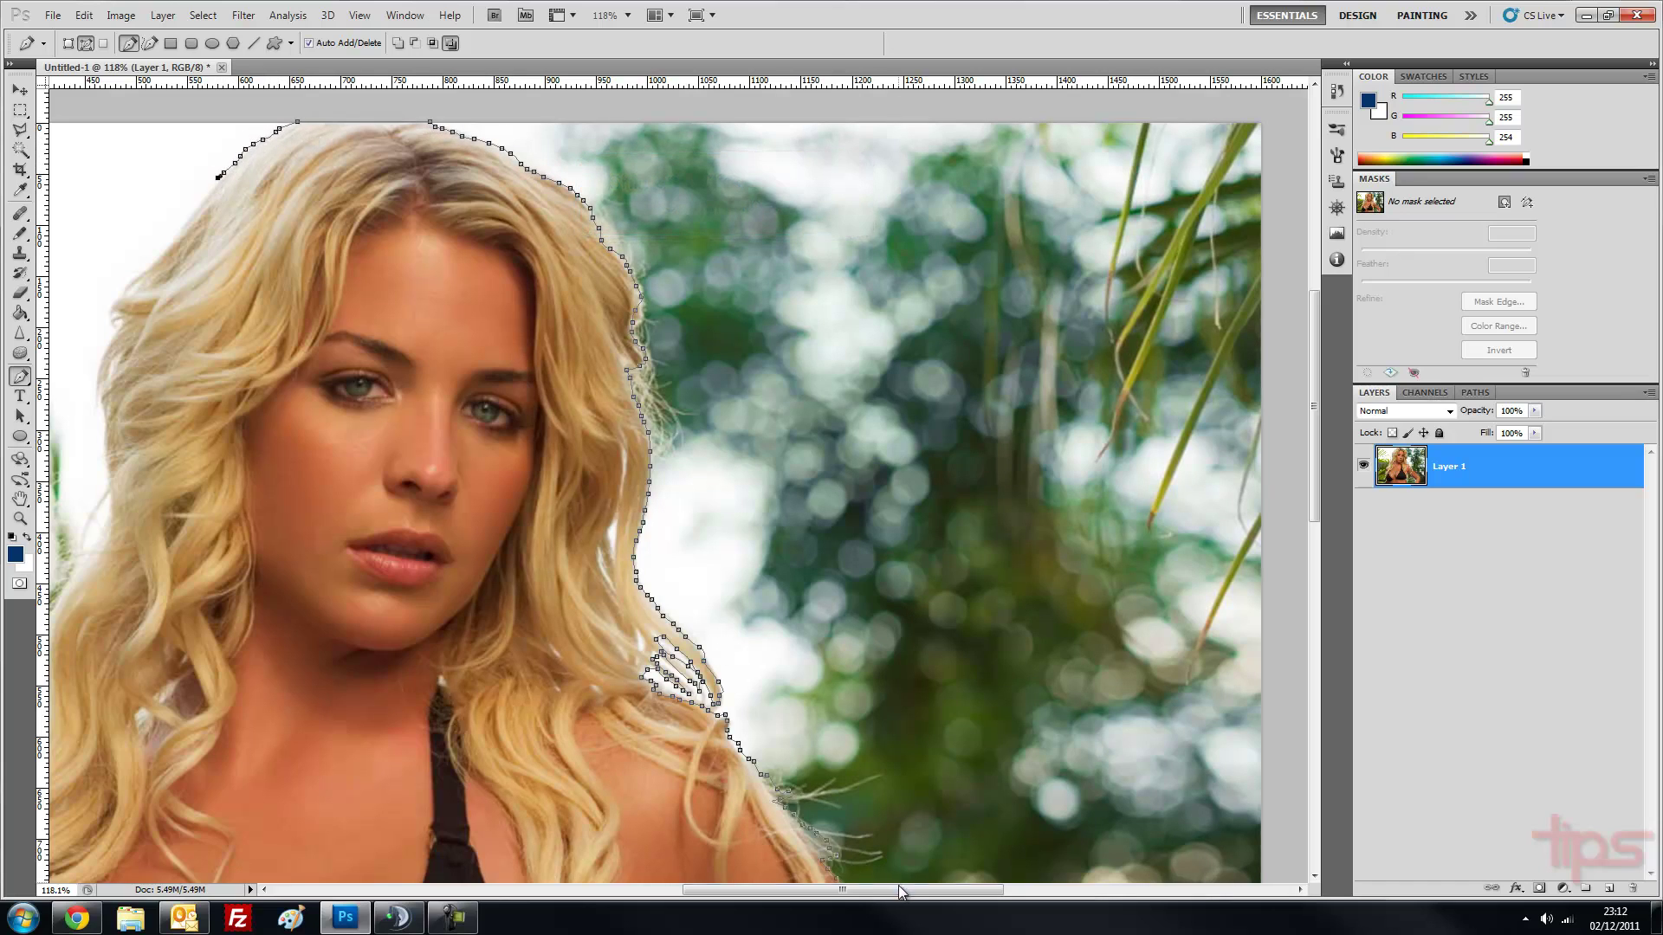
Step: Continue the path down the left side of the hair
drag(899, 892, 770, 893)
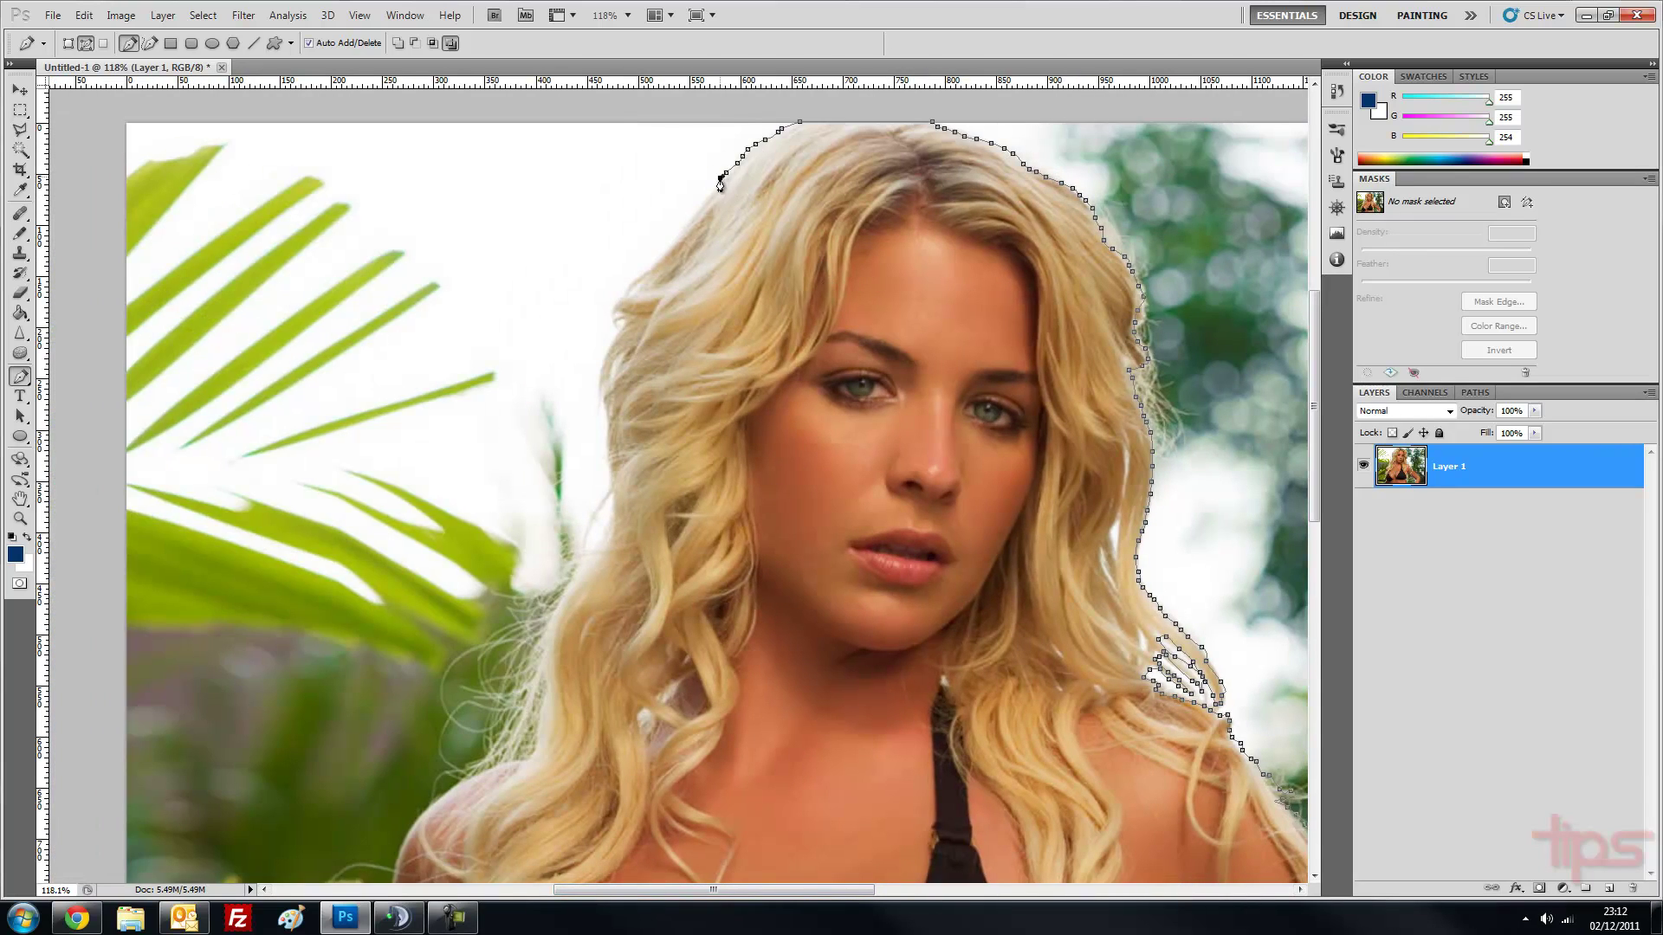
mouse_move(721, 184)
mouse_down()
mouse_move(658, 259)
mouse_move(620, 362)
mouse_move(603, 502)
mouse_up()
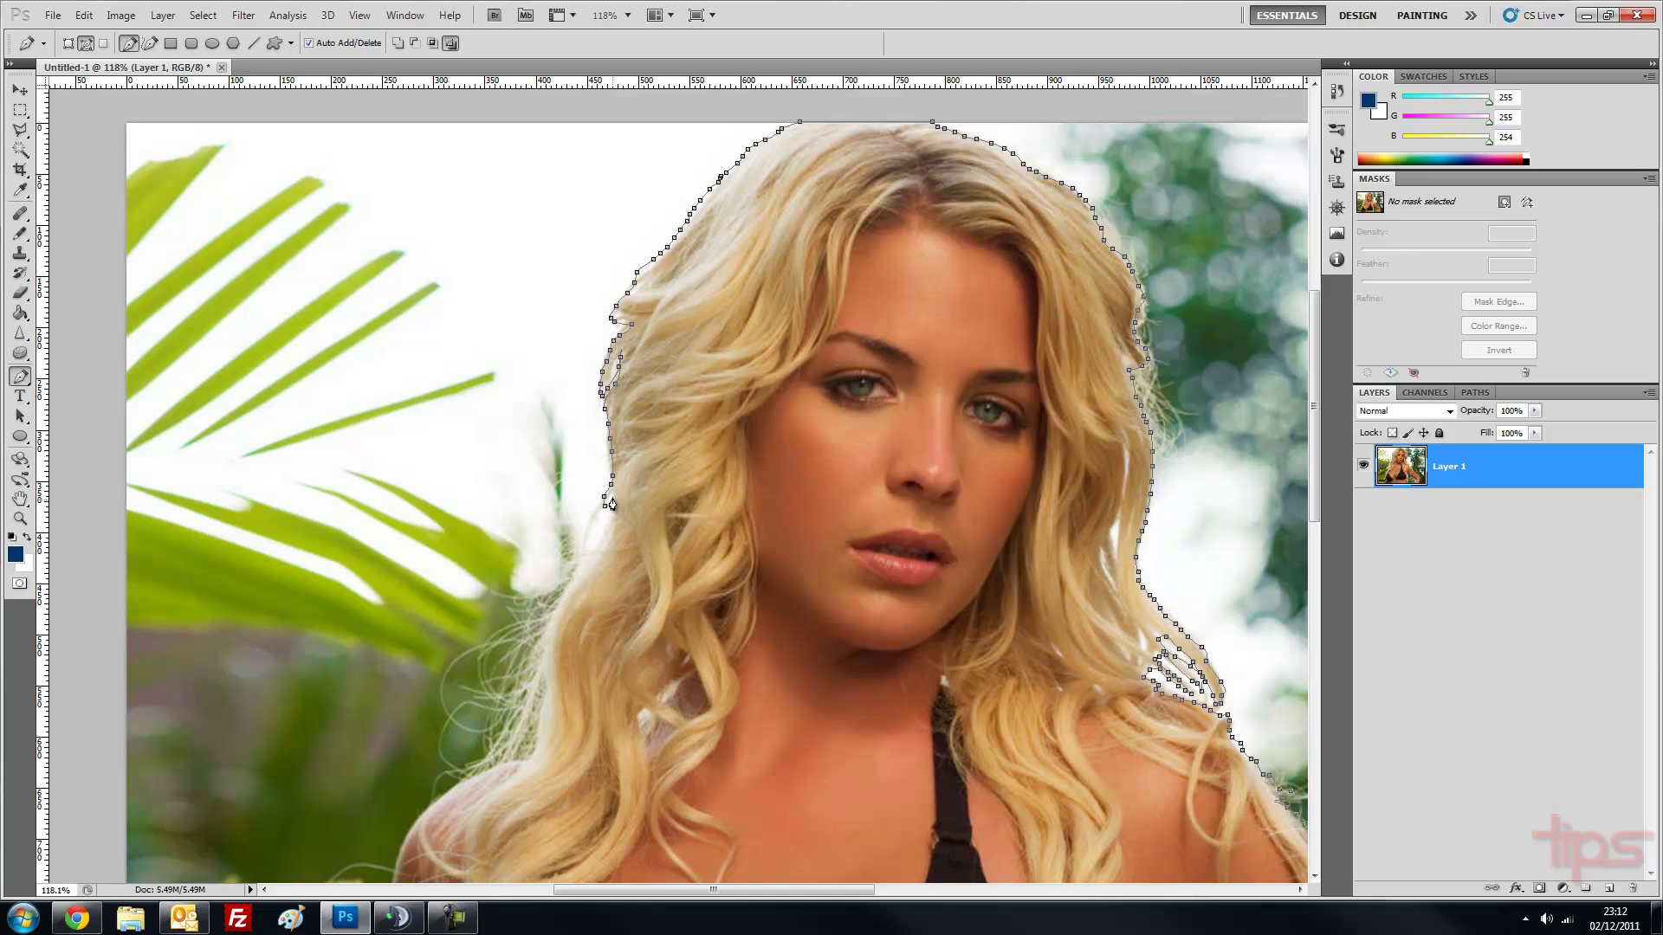
mouse_move(611, 504)
mouse_down()
mouse_move(542, 620)
mouse_move(531, 760)
mouse_move(413, 832)
mouse_up()
Step: Extend the path down the left hair edge and past the chest
scroll(445, 750, down, 3)
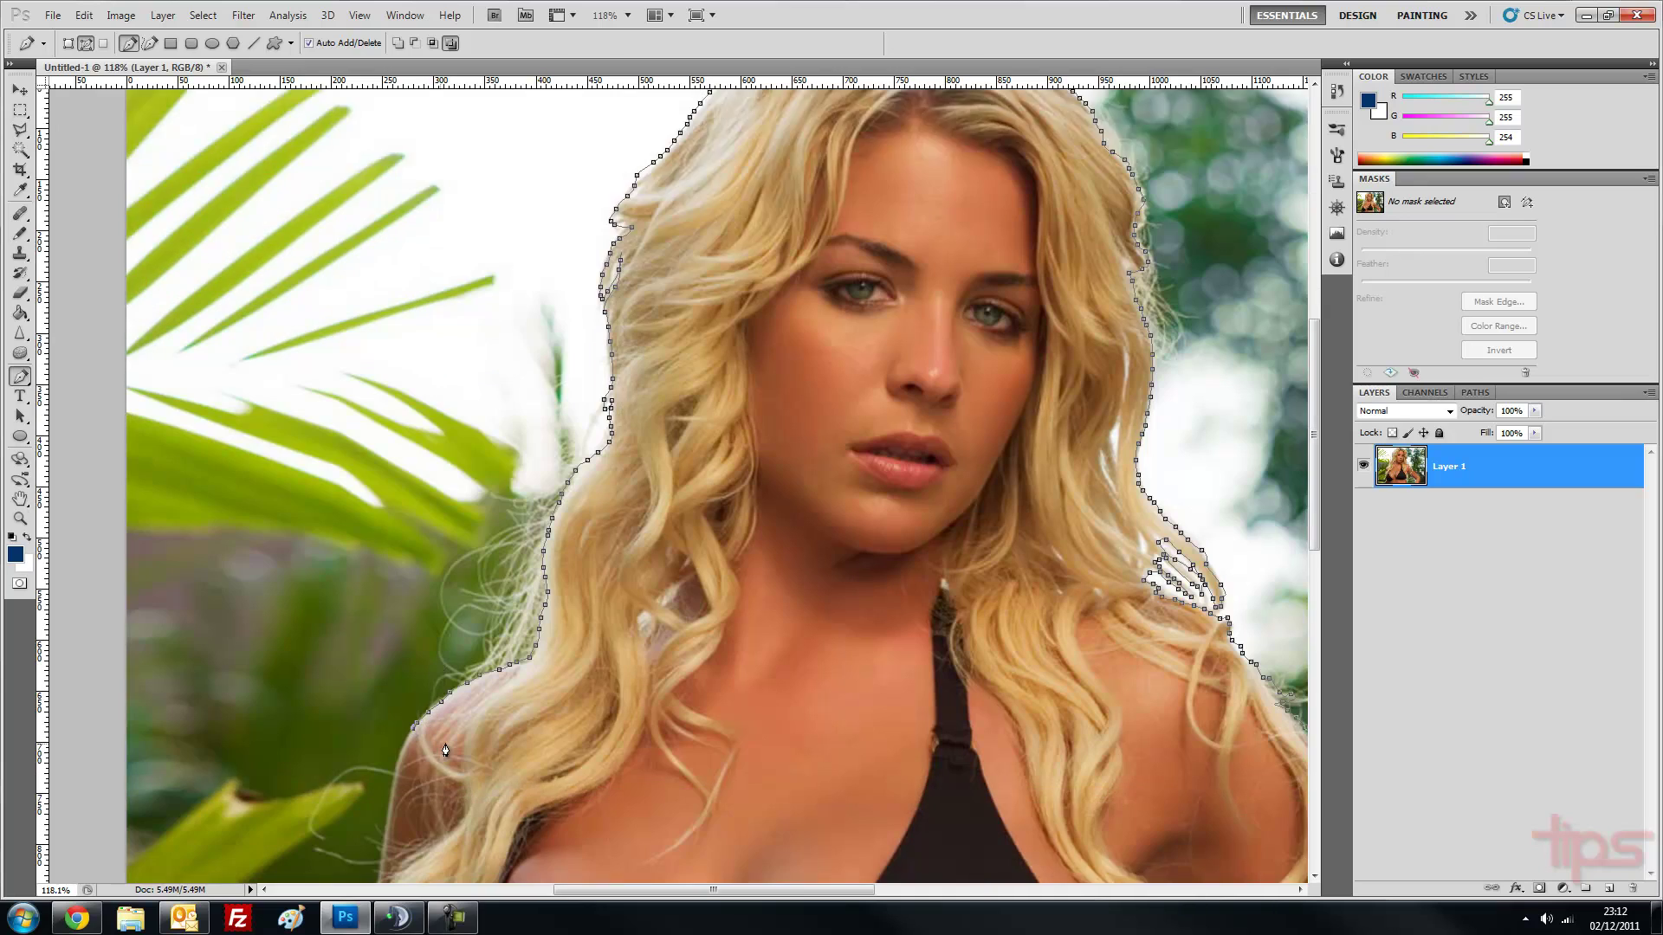
scroll(446, 750, down, 4)
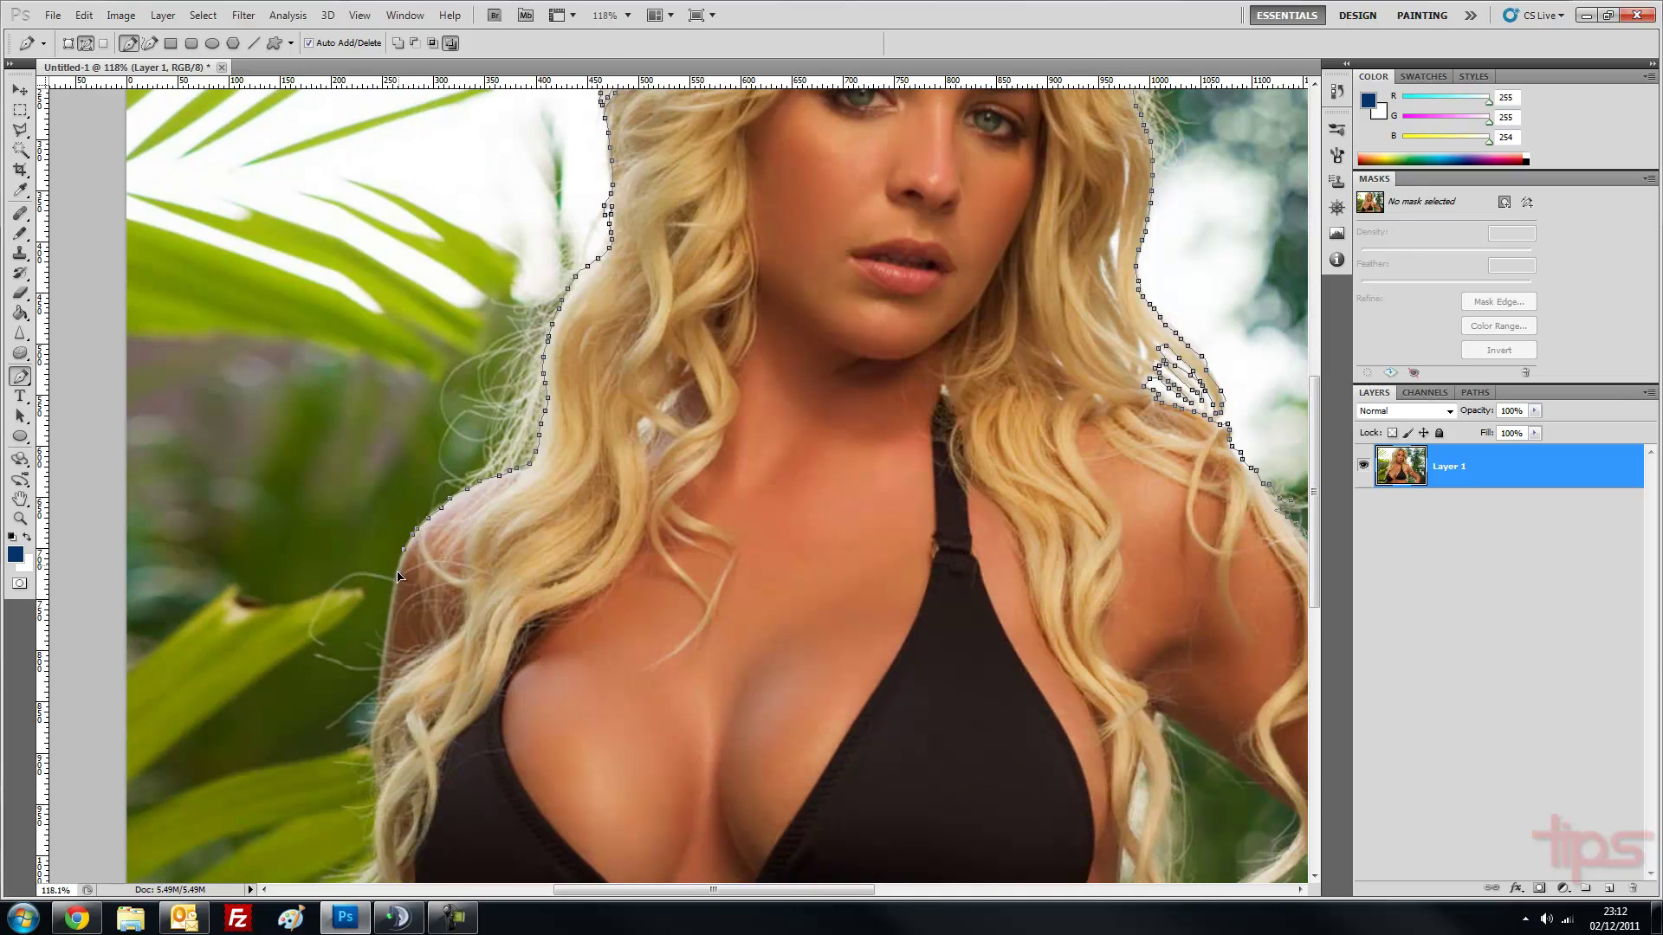
drag(390, 620, 375, 788)
scroll(351, 829, down, 4)
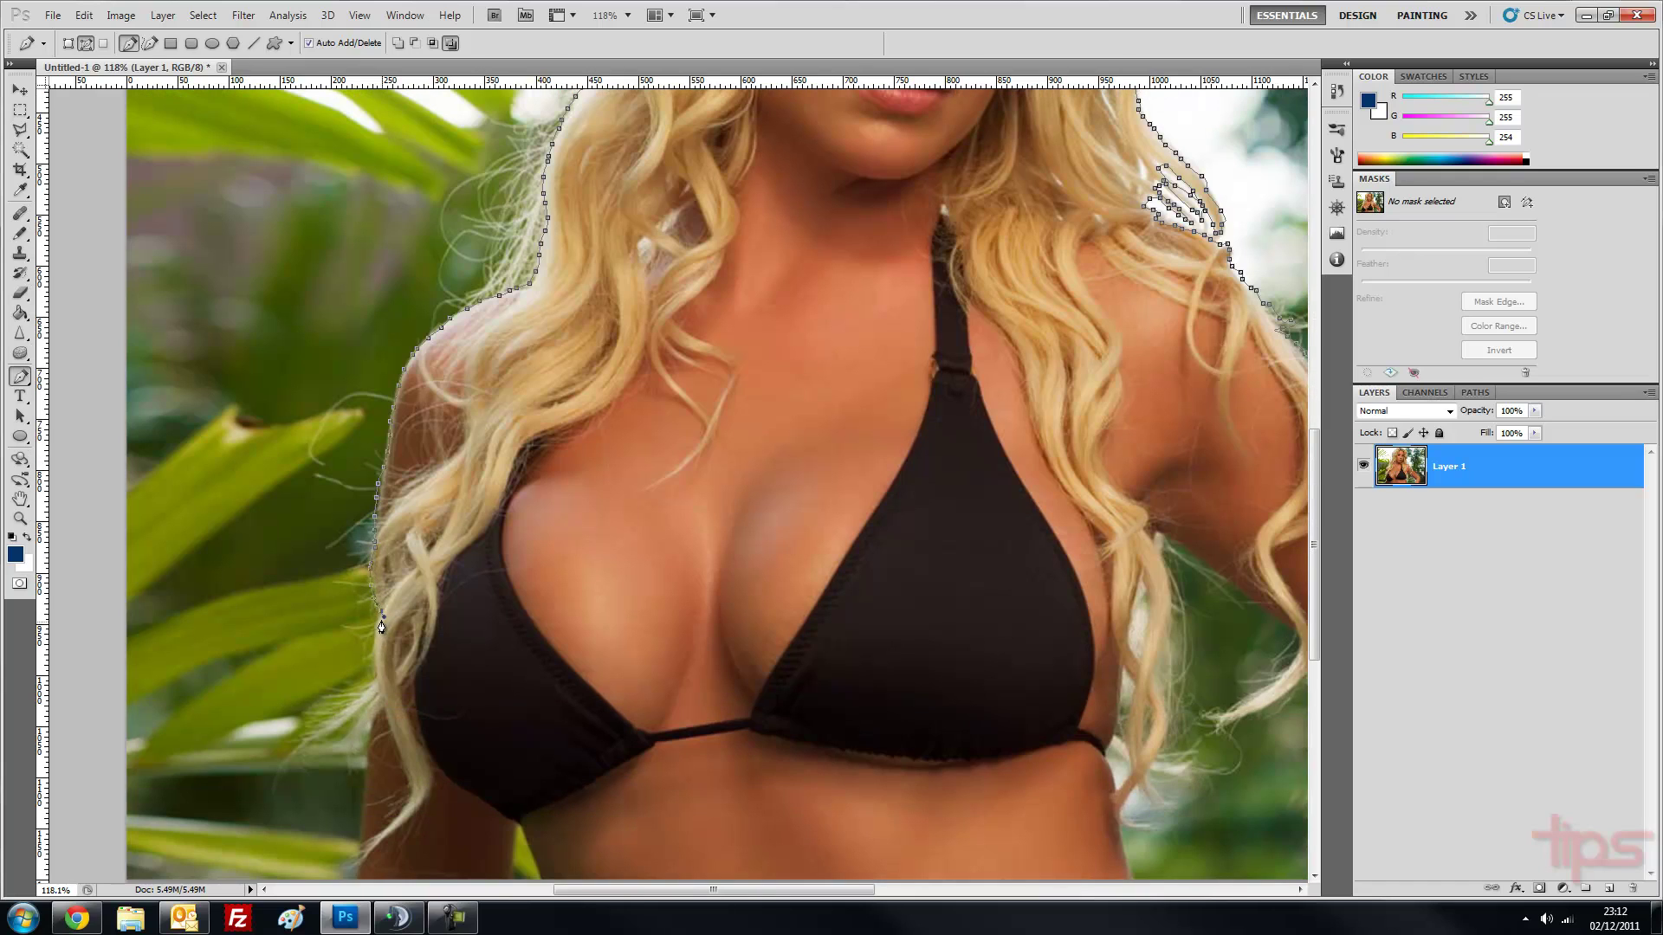
mouse_move(376, 638)
mouse_down()
mouse_move(341, 714)
mouse_move(372, 706)
mouse_move(341, 751)
mouse_move(359, 885)
mouse_move(520, 890)
mouse_move(516, 826)
mouse_up()
mouse_move(549, 886)
mouse_down()
mouse_move(1137, 887)
mouse_move(1129, 803)
mouse_move(1149, 804)
mouse_move(1168, 732)
mouse_up()
Step: Trace the hair strand and the gap inside the arm back toward the starting anchor
mouse_move(1152, 662)
mouse_down()
mouse_move(1171, 606)
mouse_move(1156, 539)
mouse_up()
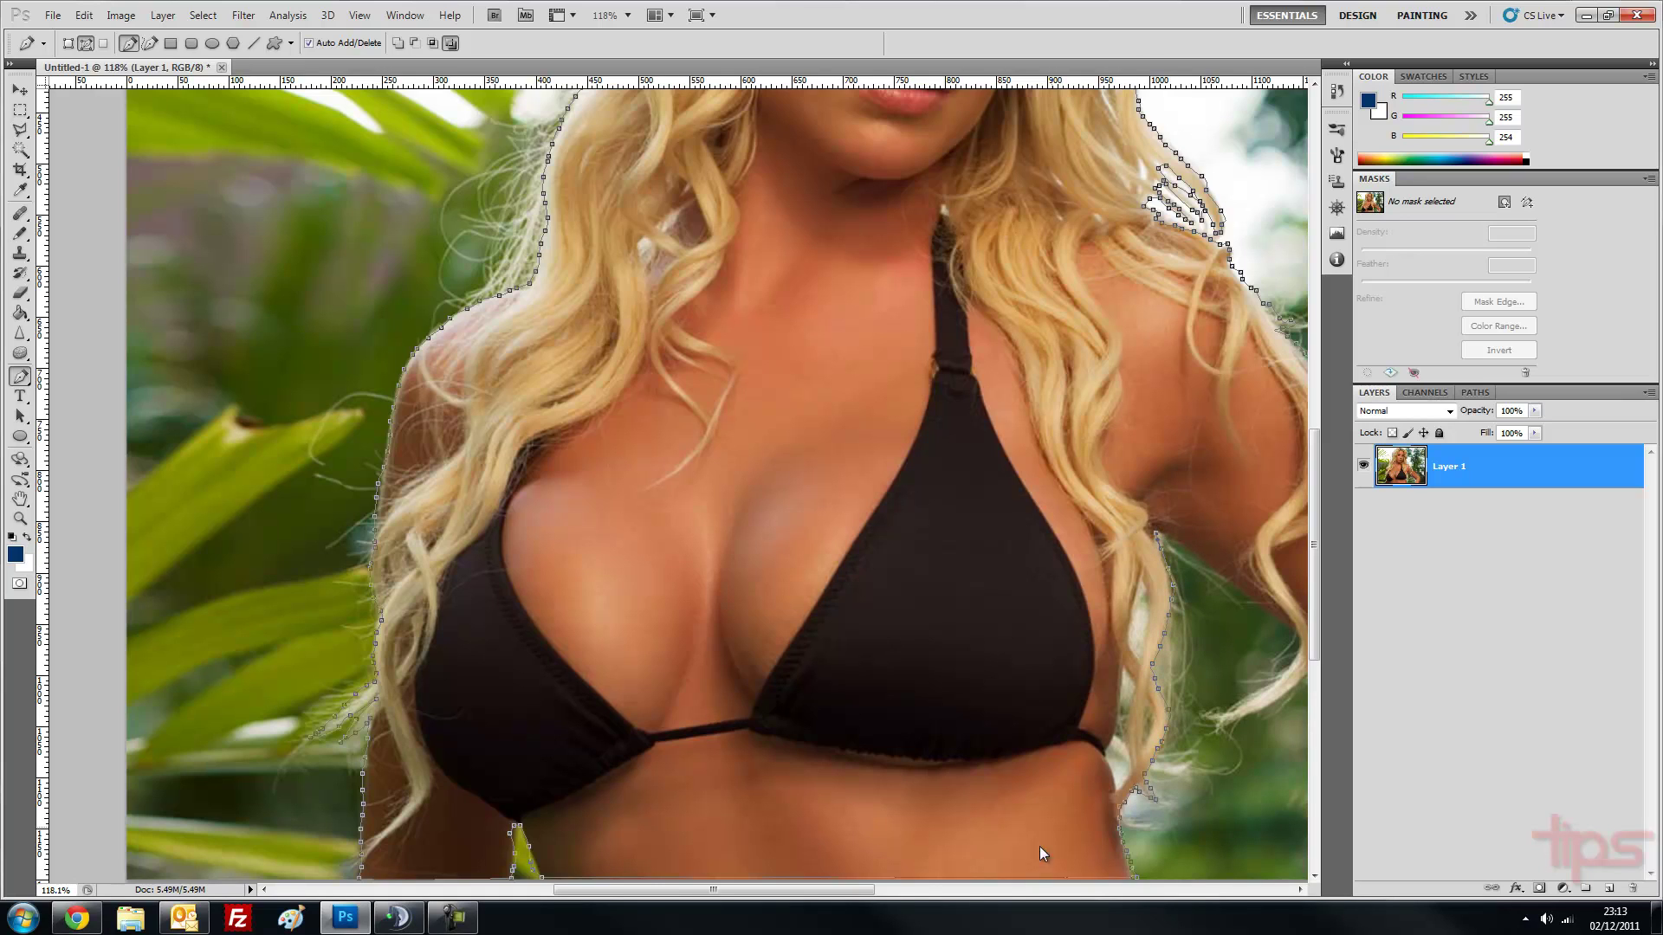
drag(849, 895, 985, 896)
scroll(650, 551, down, 1)
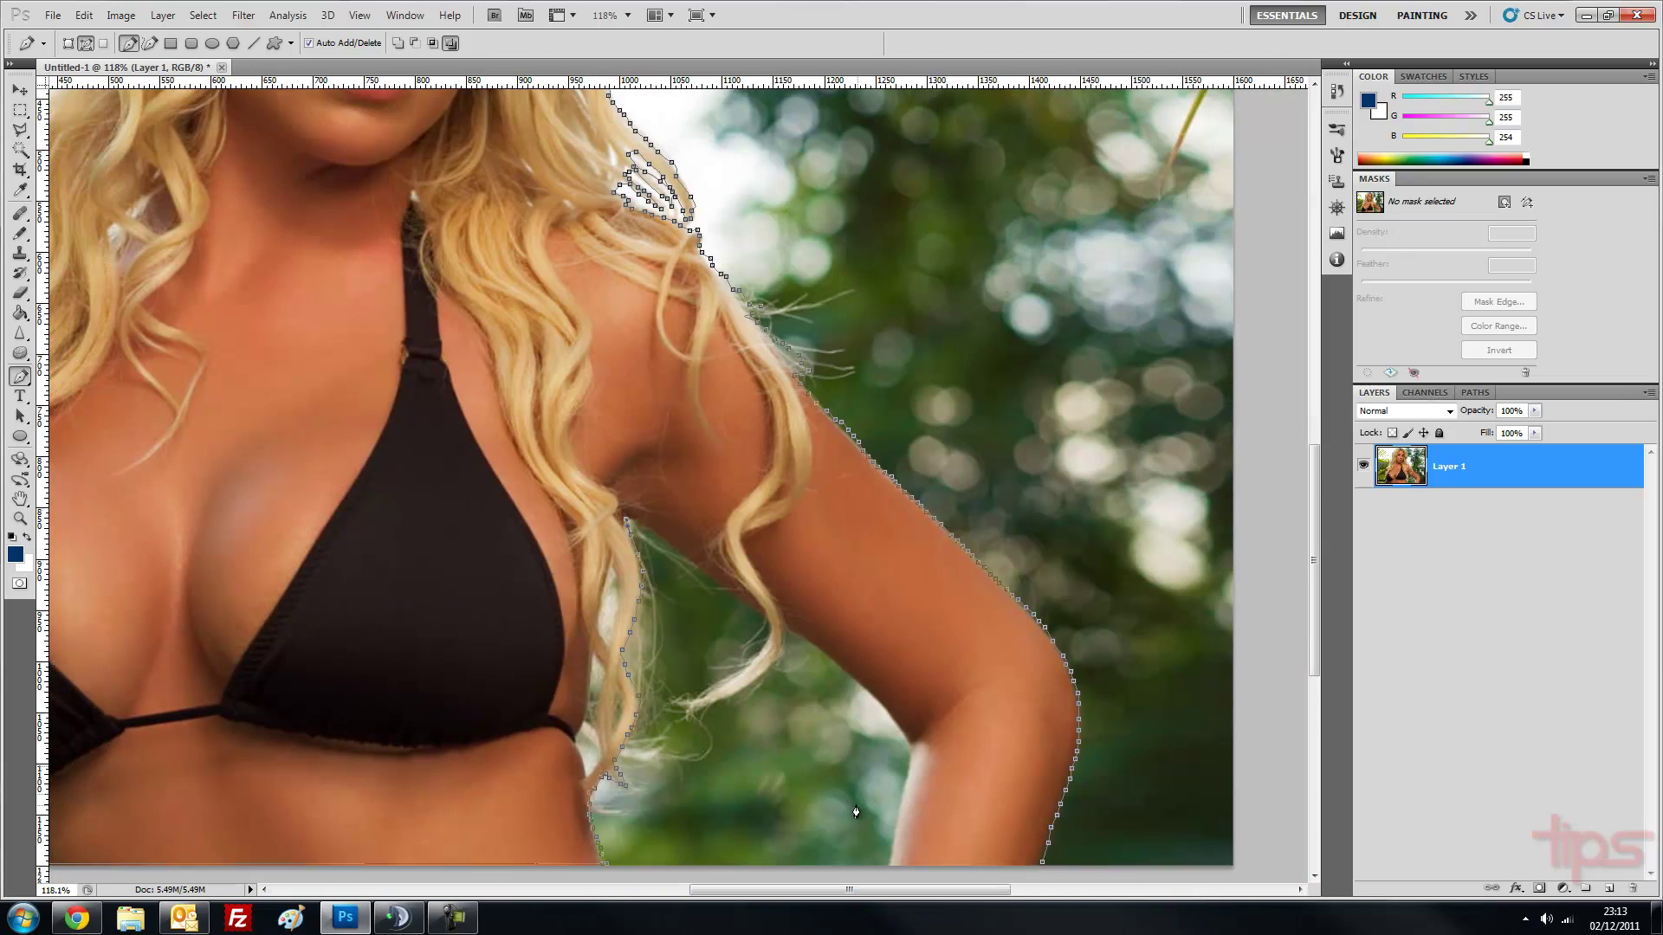
click(670, 502)
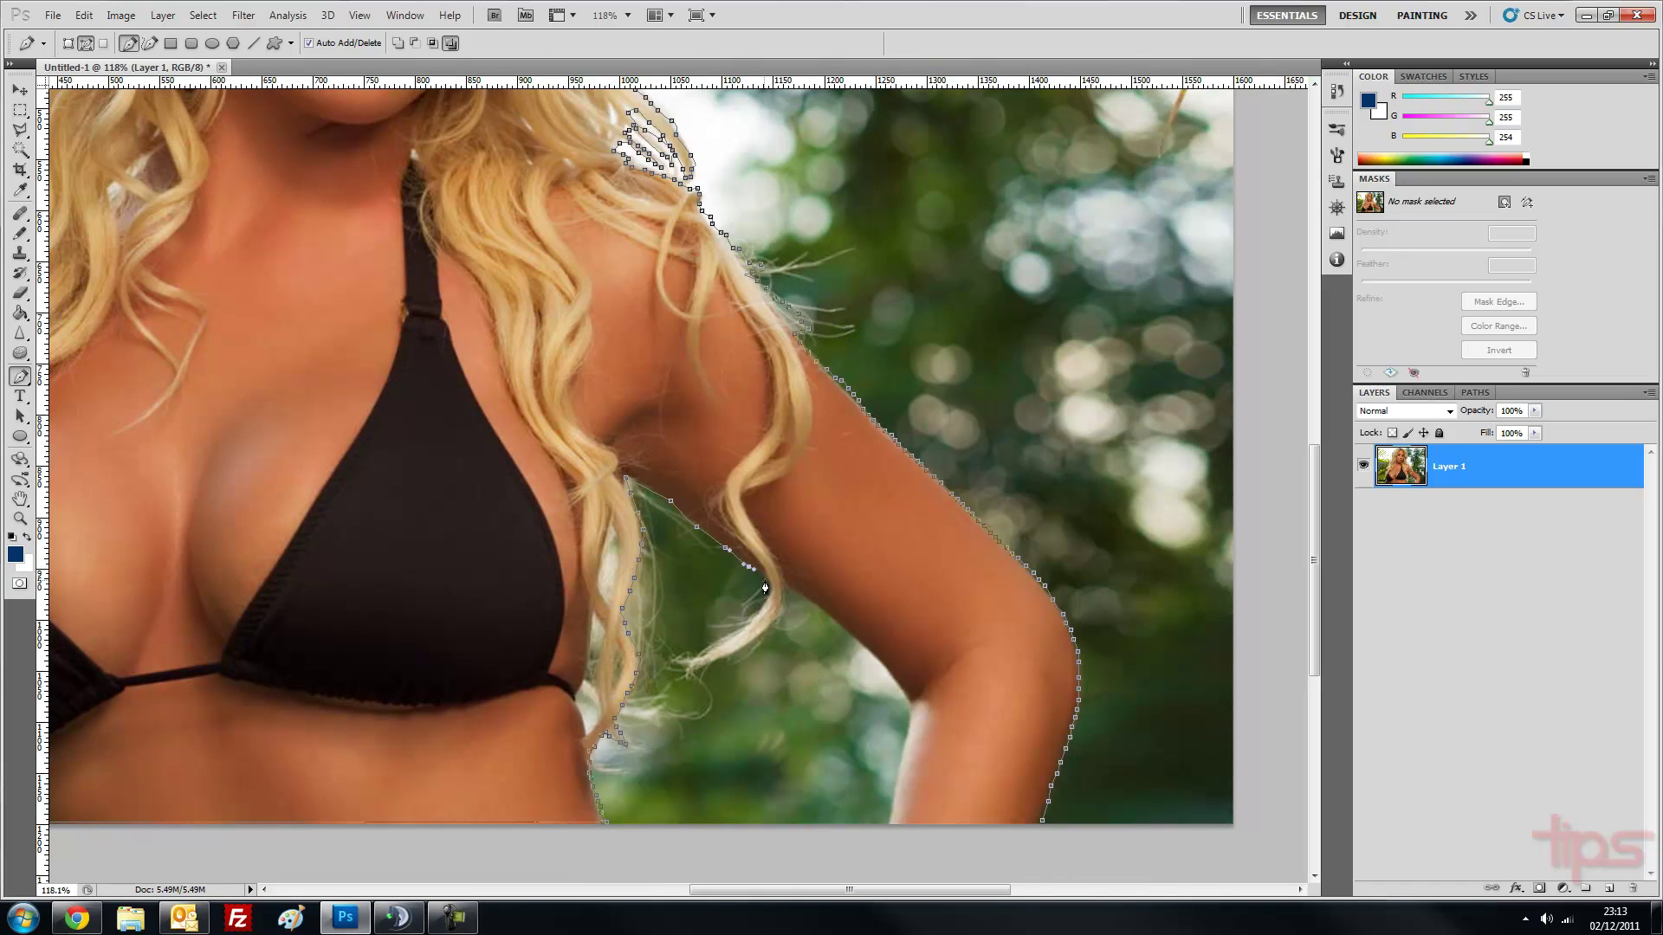
mouse_move(752, 624)
mouse_down()
mouse_move(685, 672)
mouse_move(752, 650)
mouse_move(796, 600)
mouse_move(896, 680)
mouse_move(902, 765)
mouse_move(1014, 834)
mouse_up()
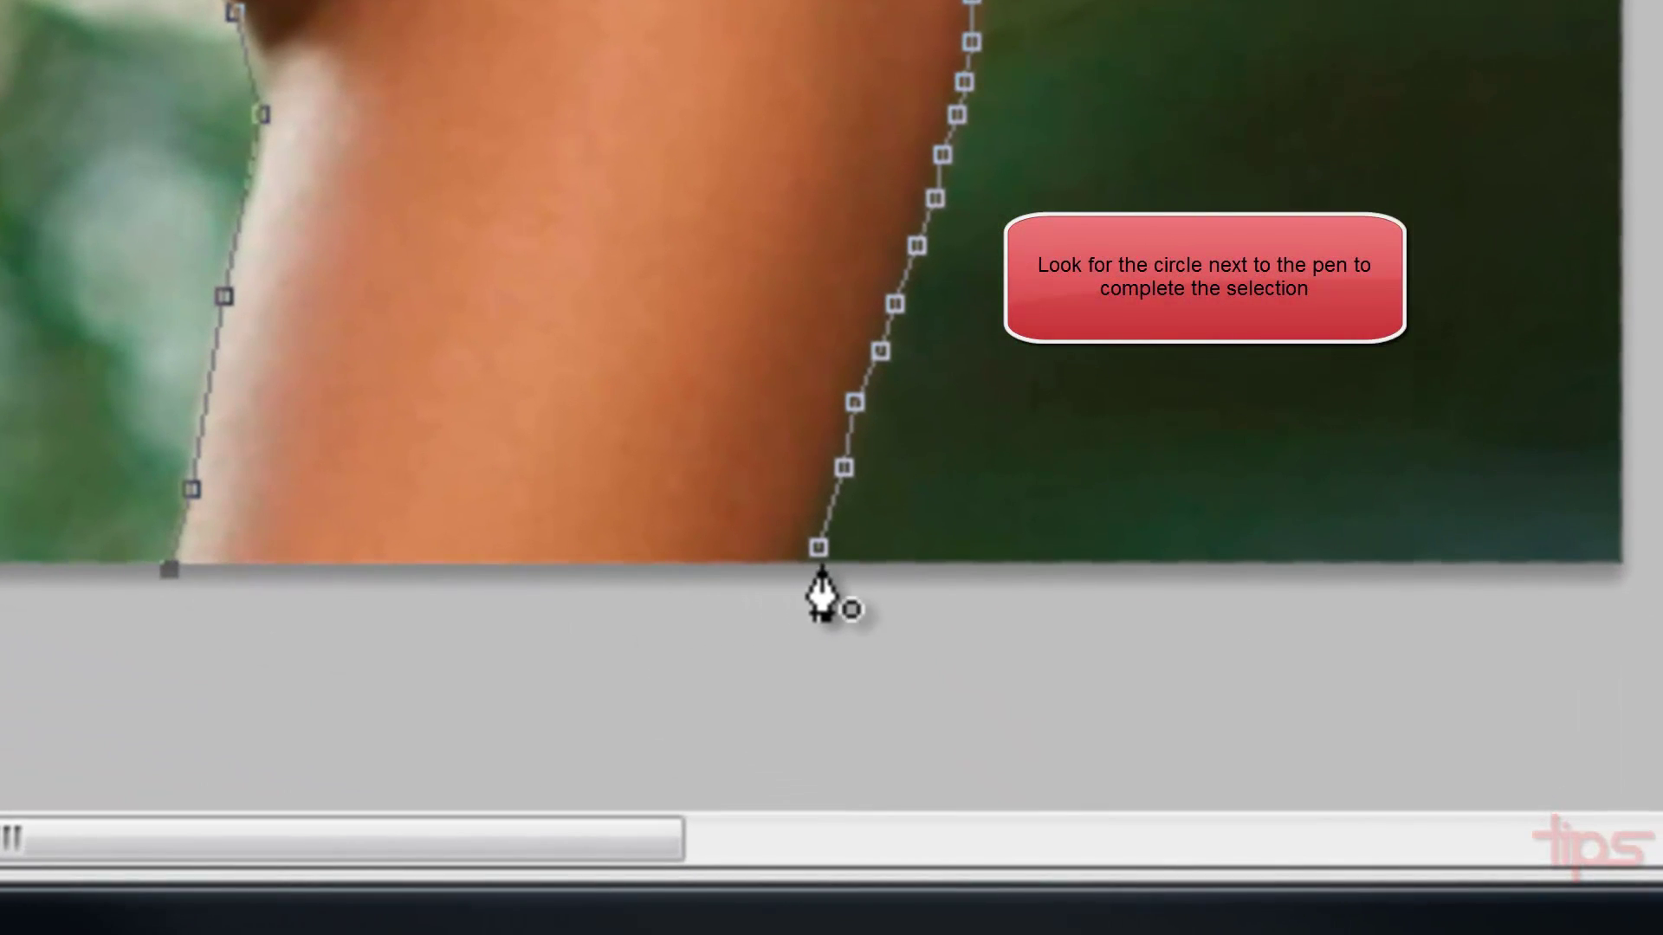
Step: Close the path and turn it into a selection with 0.2 feather
click(819, 559)
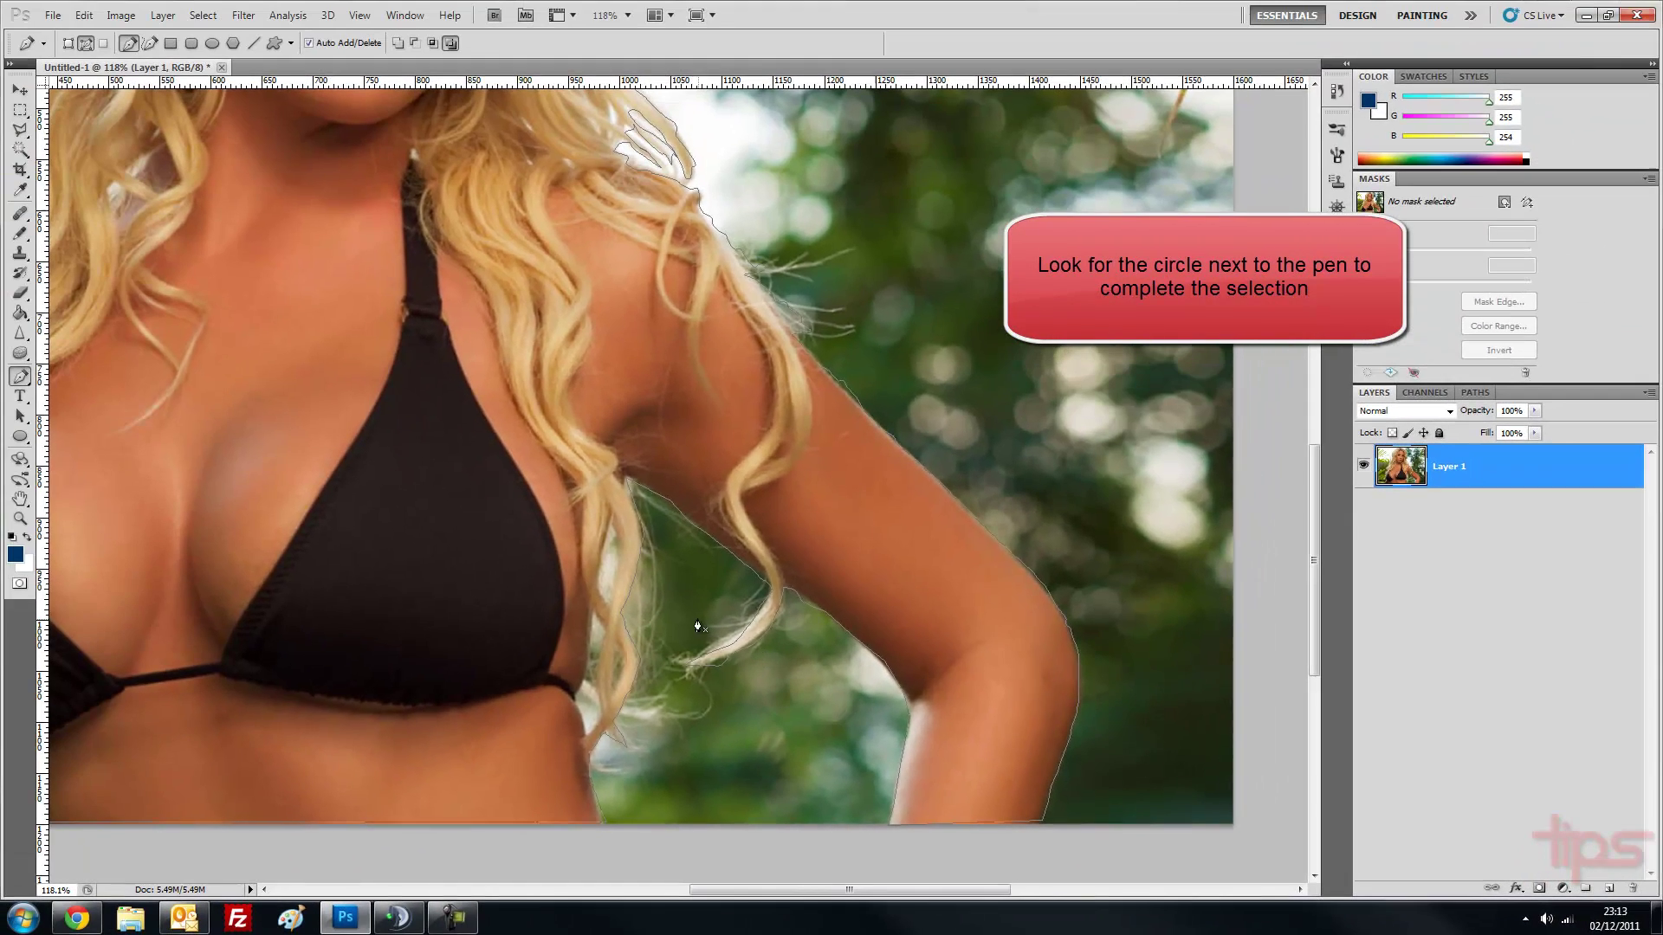
scroll(600, 569, down, 5)
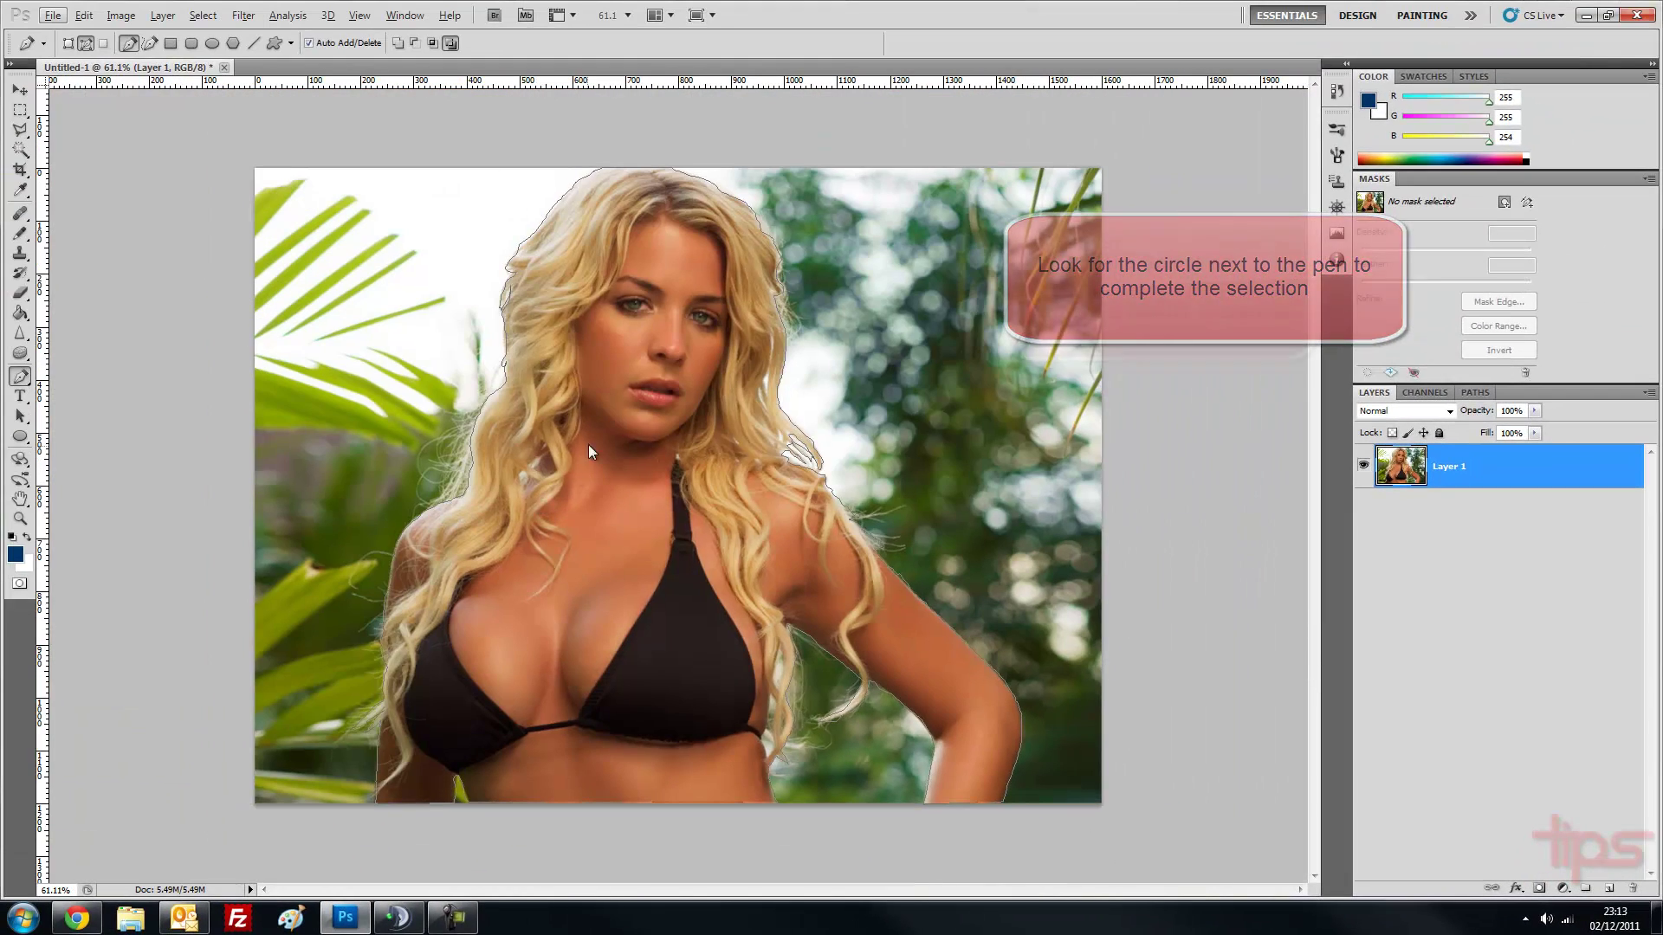
right_click(591, 438)
click(656, 521)
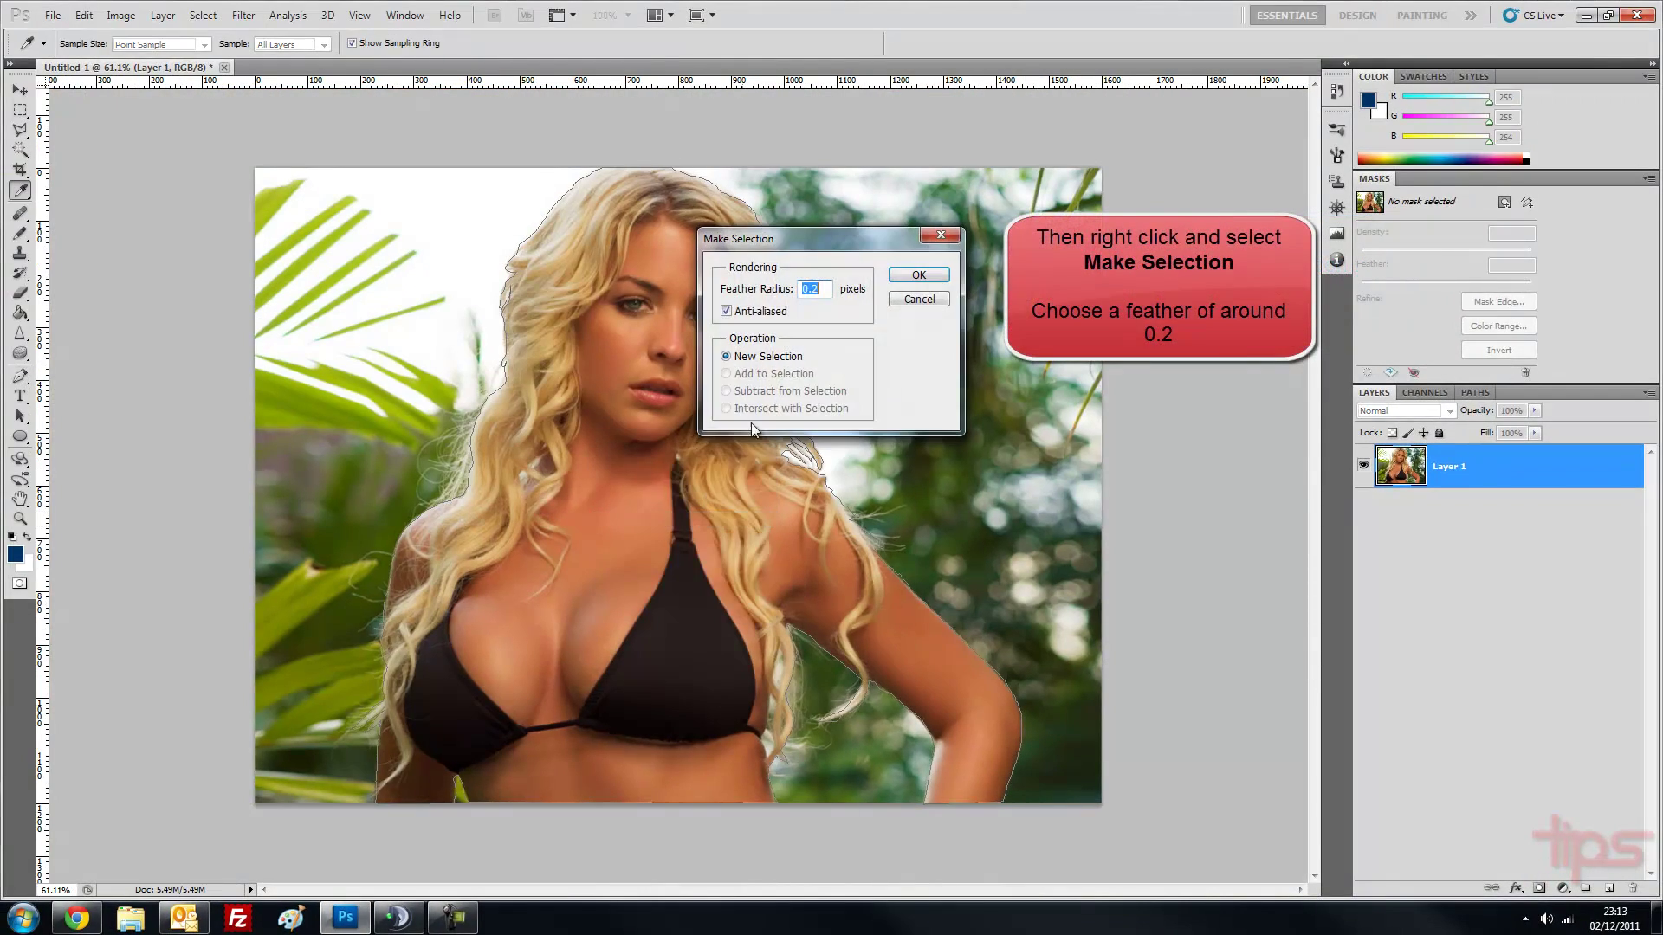
click(923, 277)
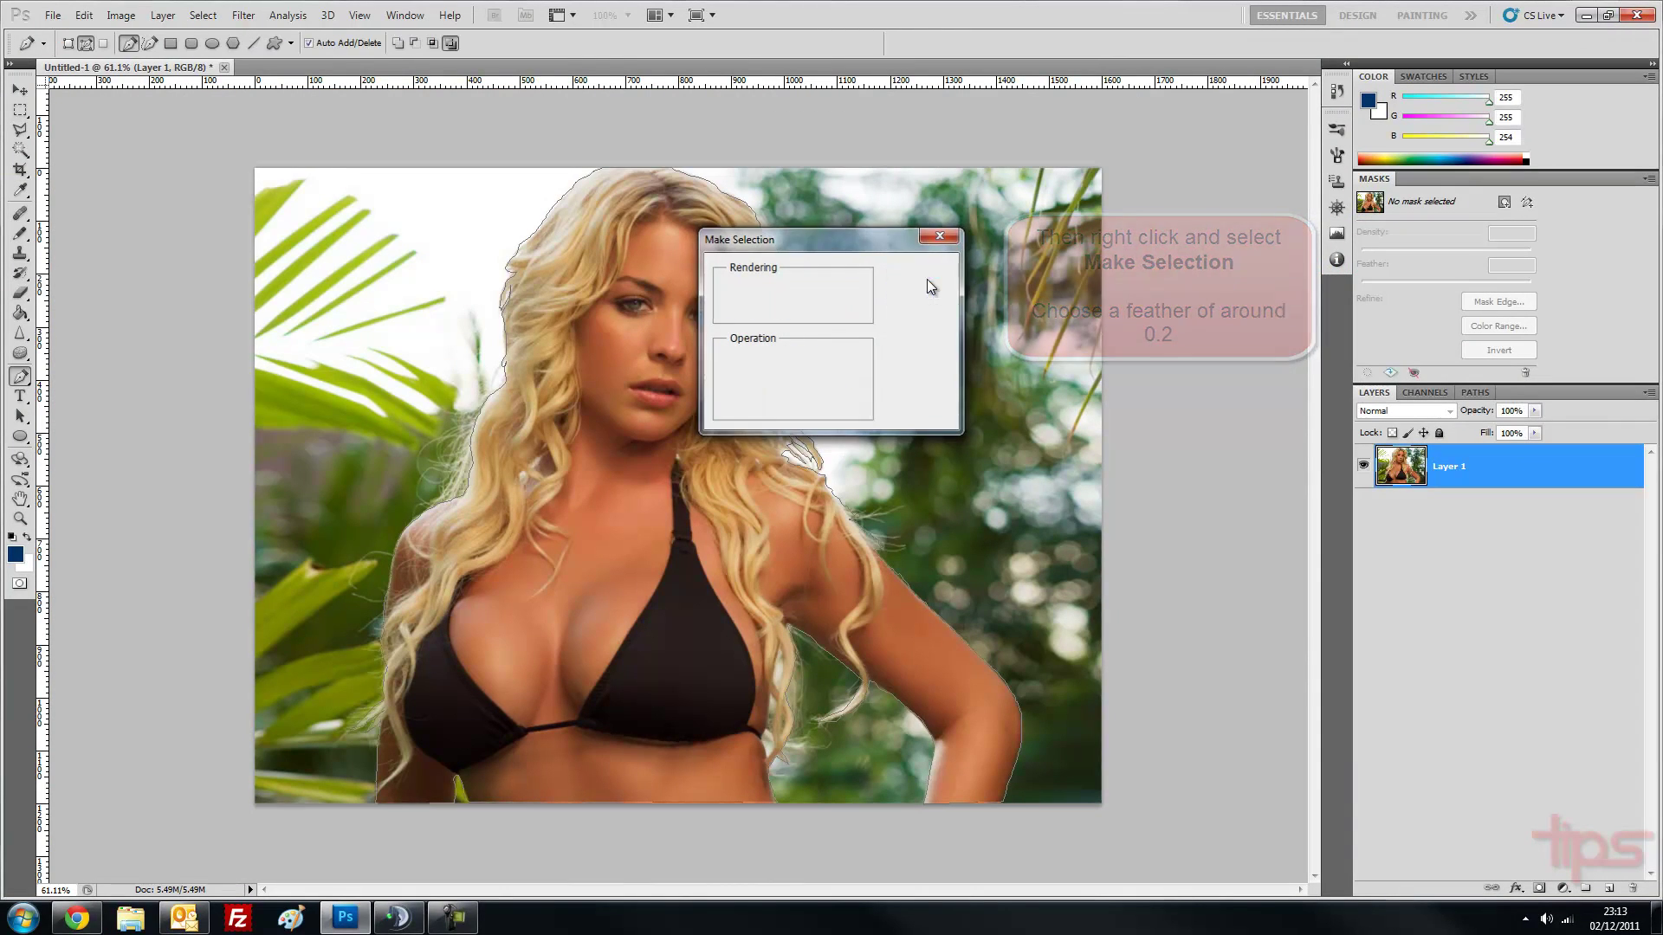
Step: Invert the selection, delete the background, deselect, and add a new empty layer
click(203, 15)
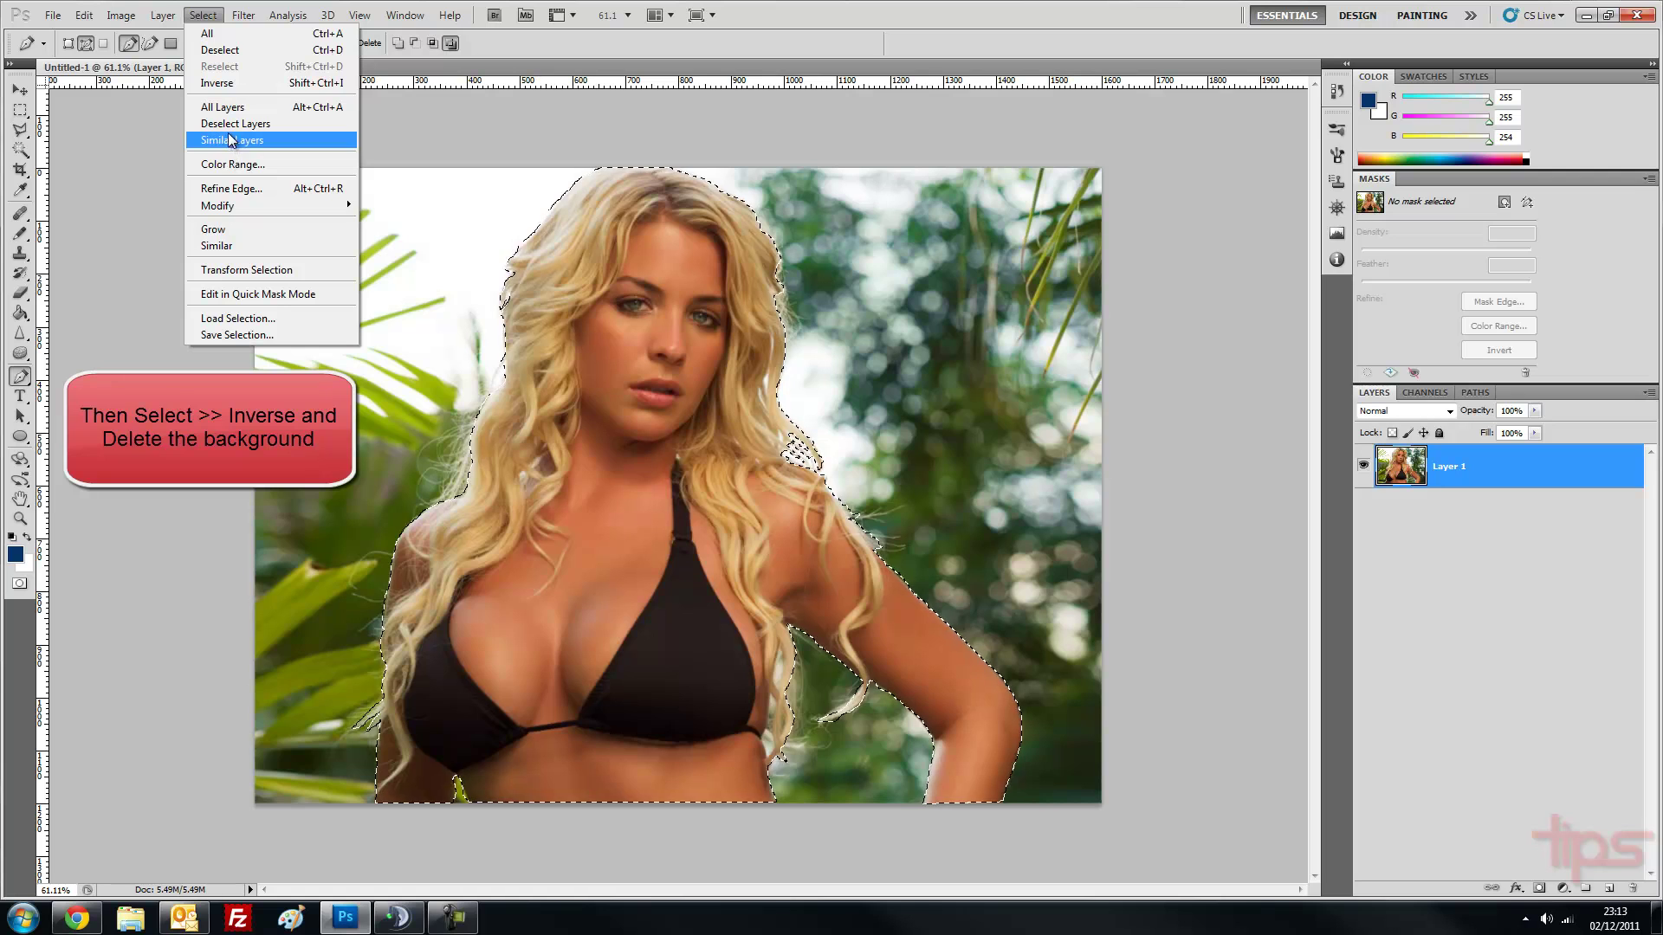
click(227, 82)
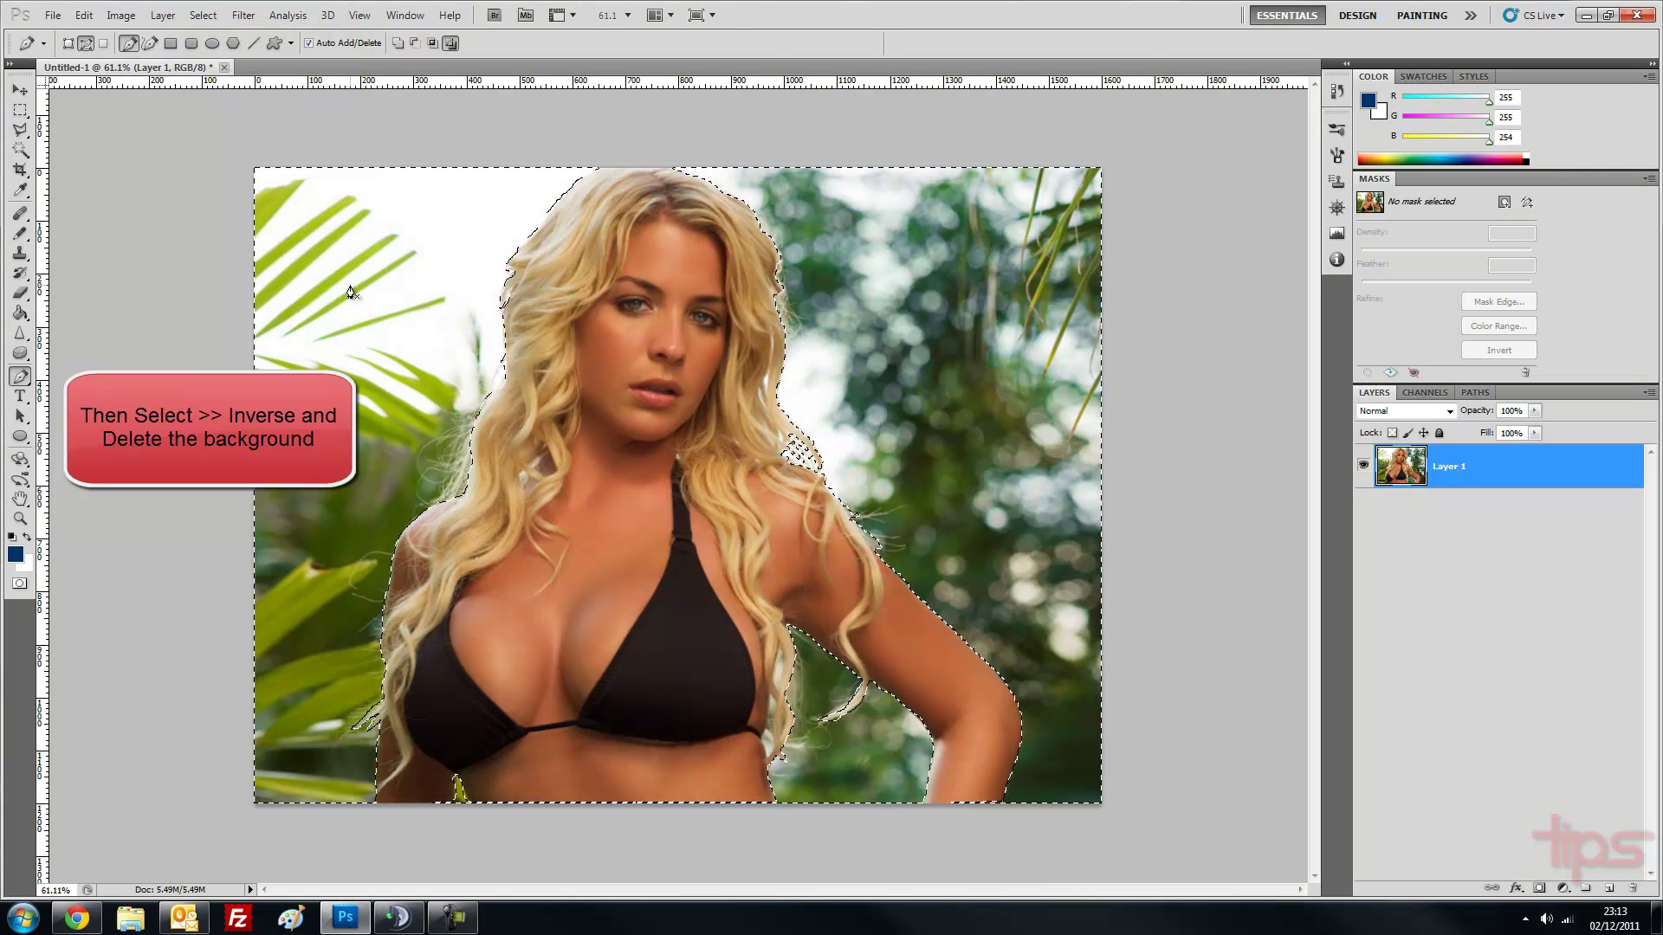
key(Delete)
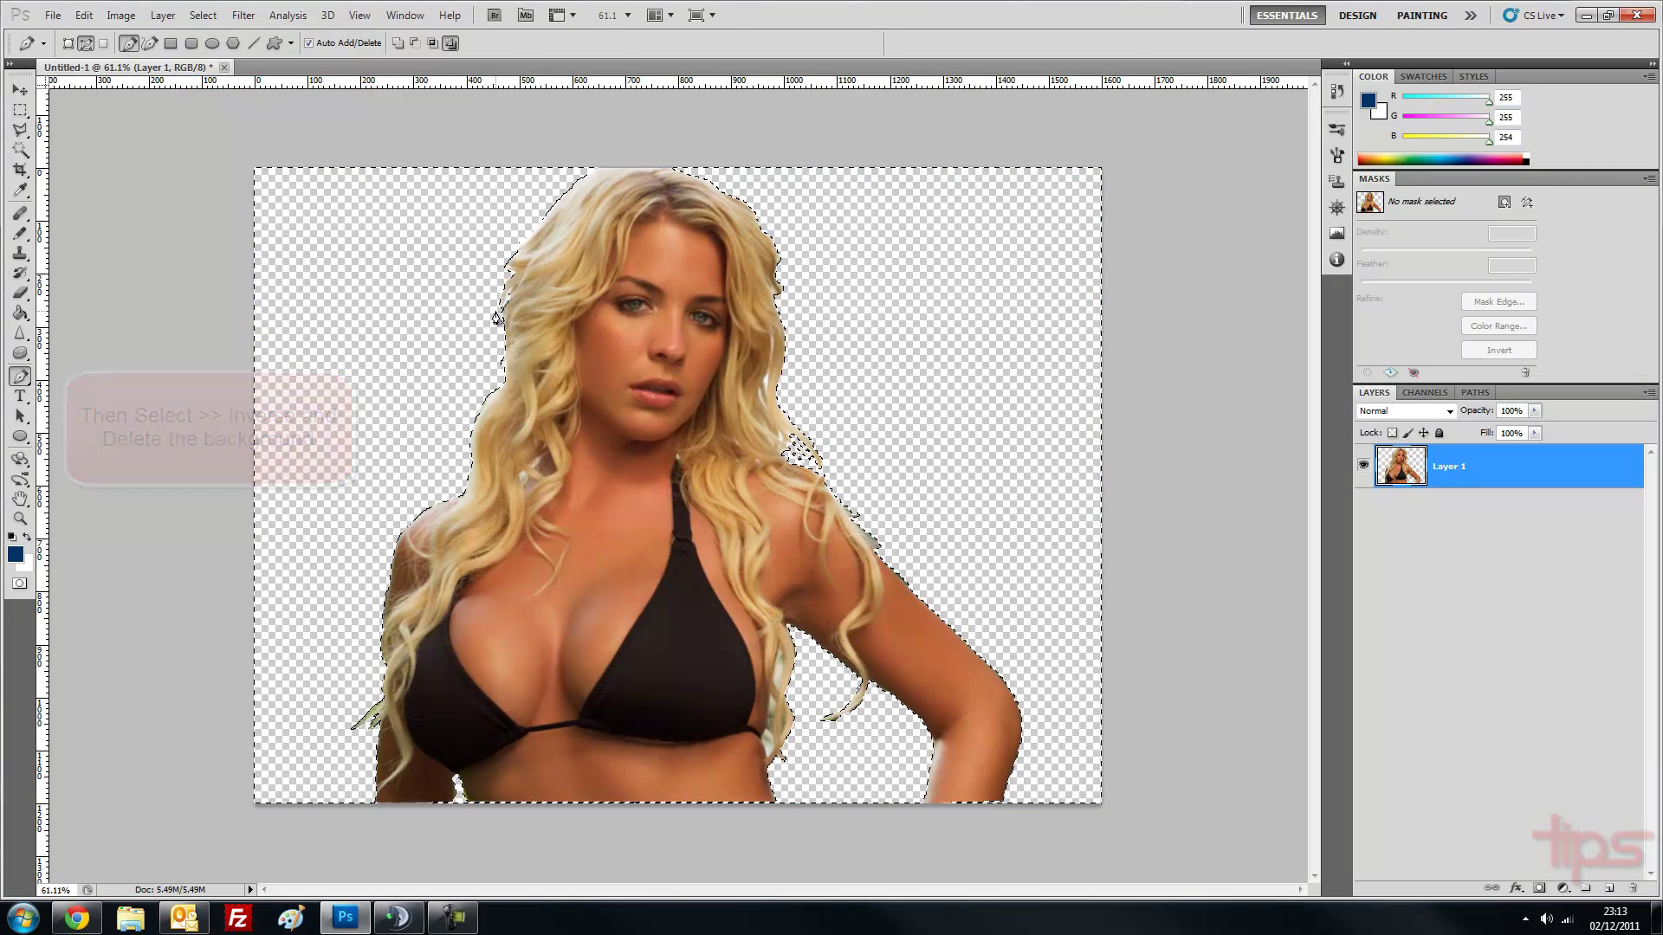
key(ctrl+d)
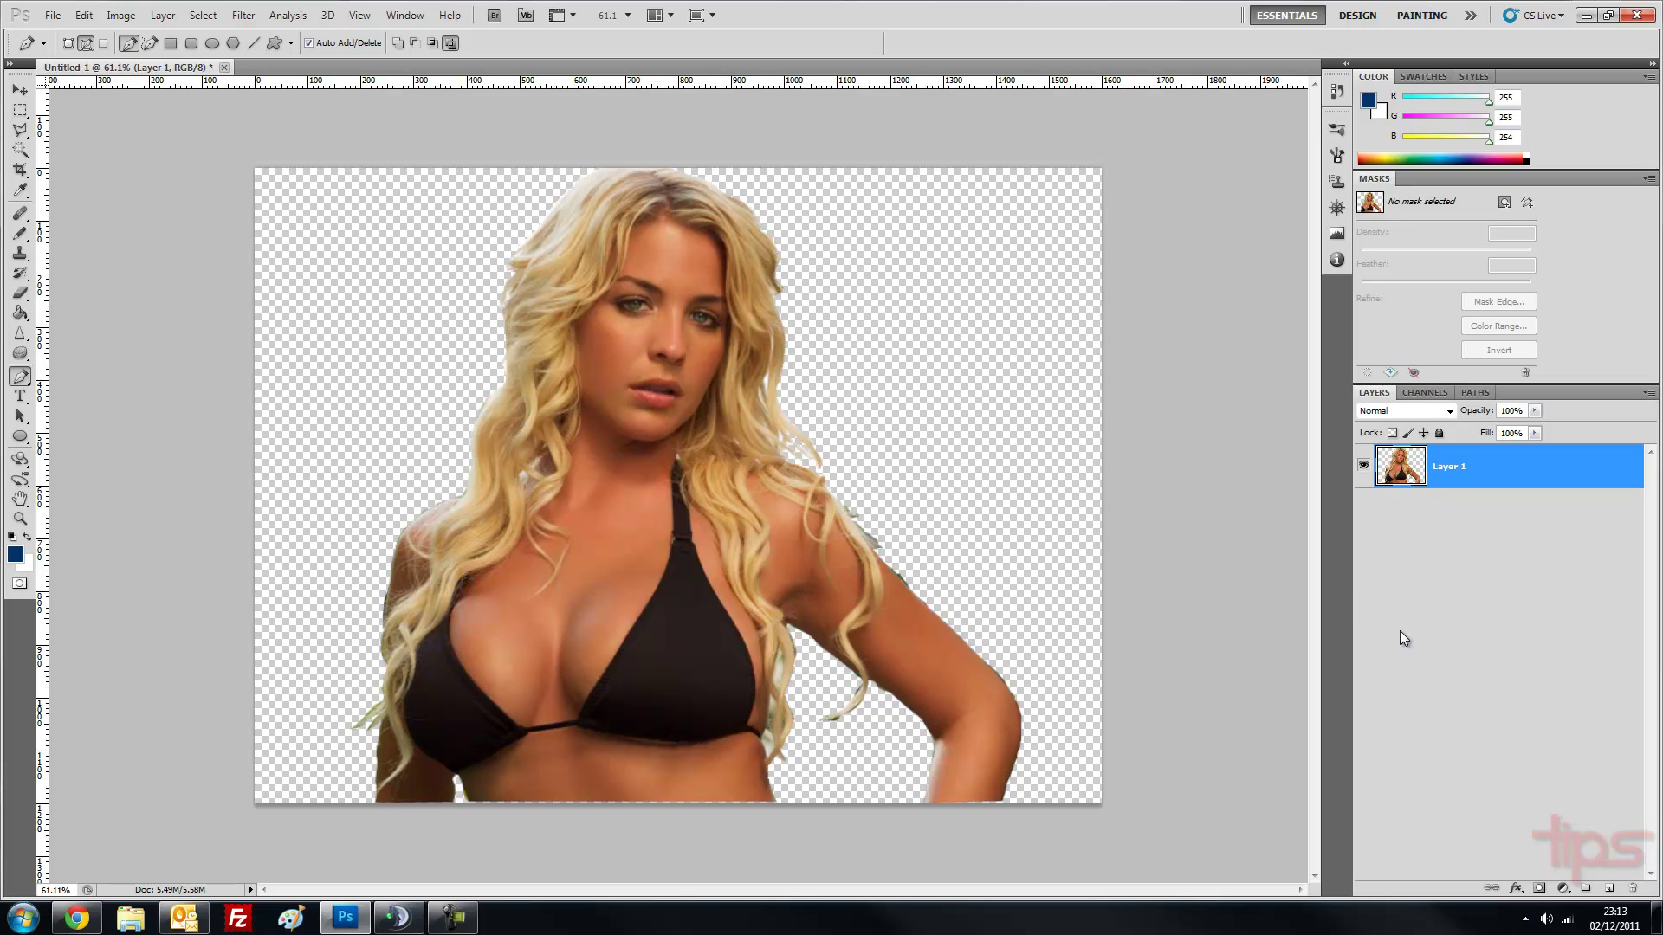
click(1596, 888)
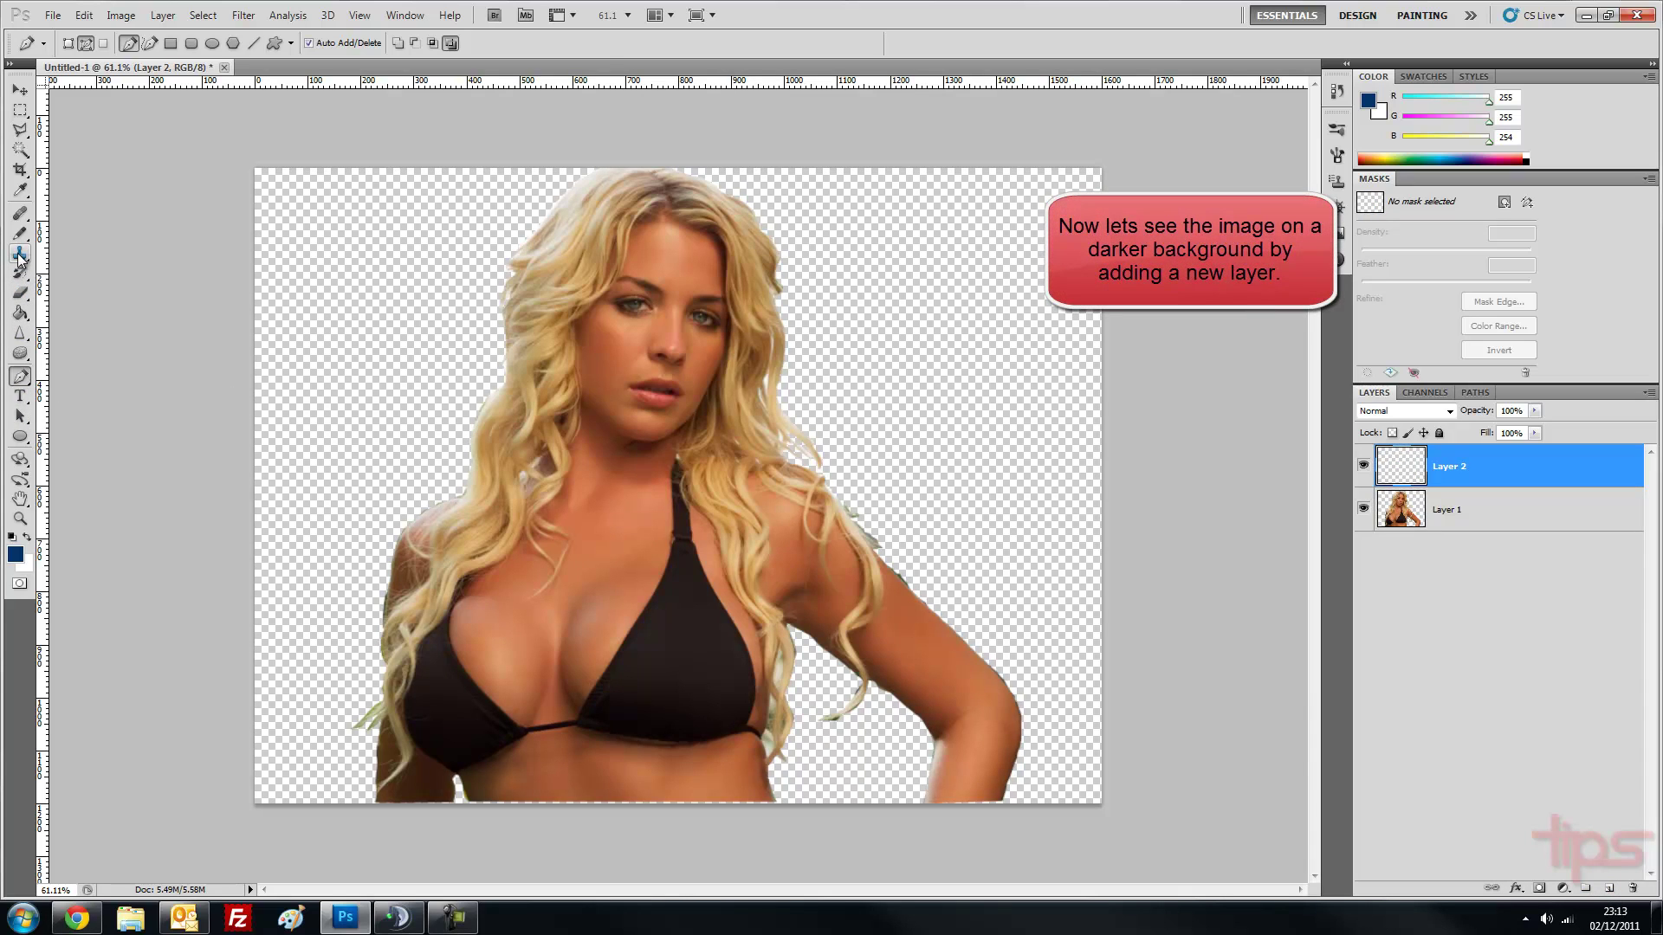
Step: Fill Layer 2 with dark blue #003366 using the Paint Bucket
click(20, 313)
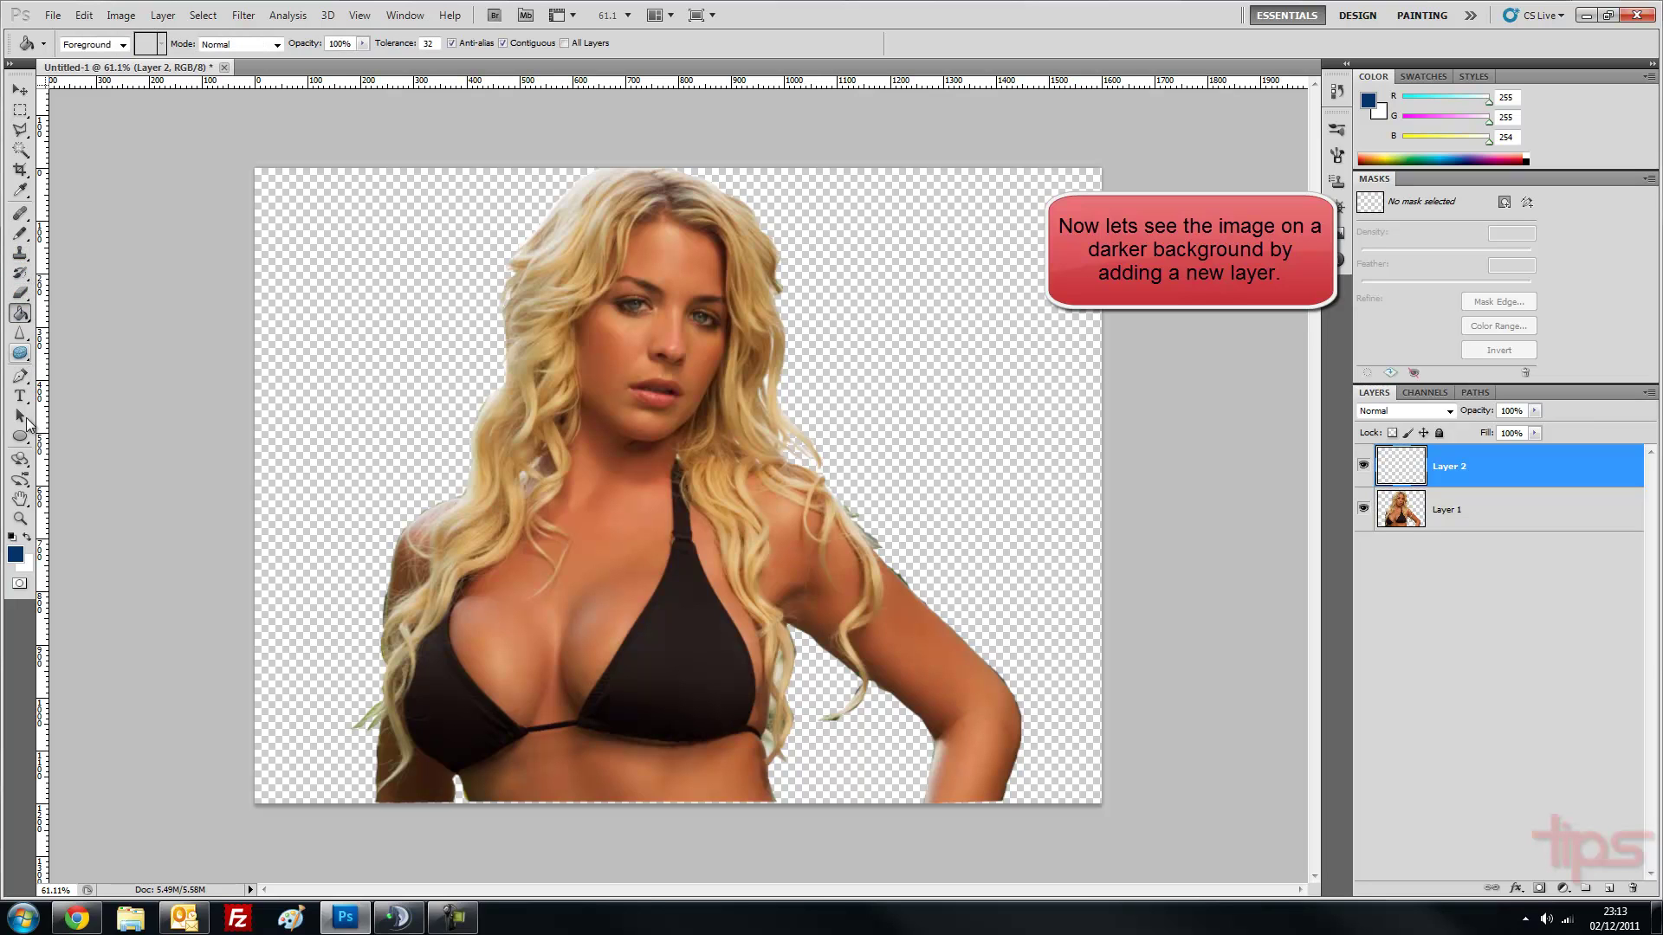
click(15, 554)
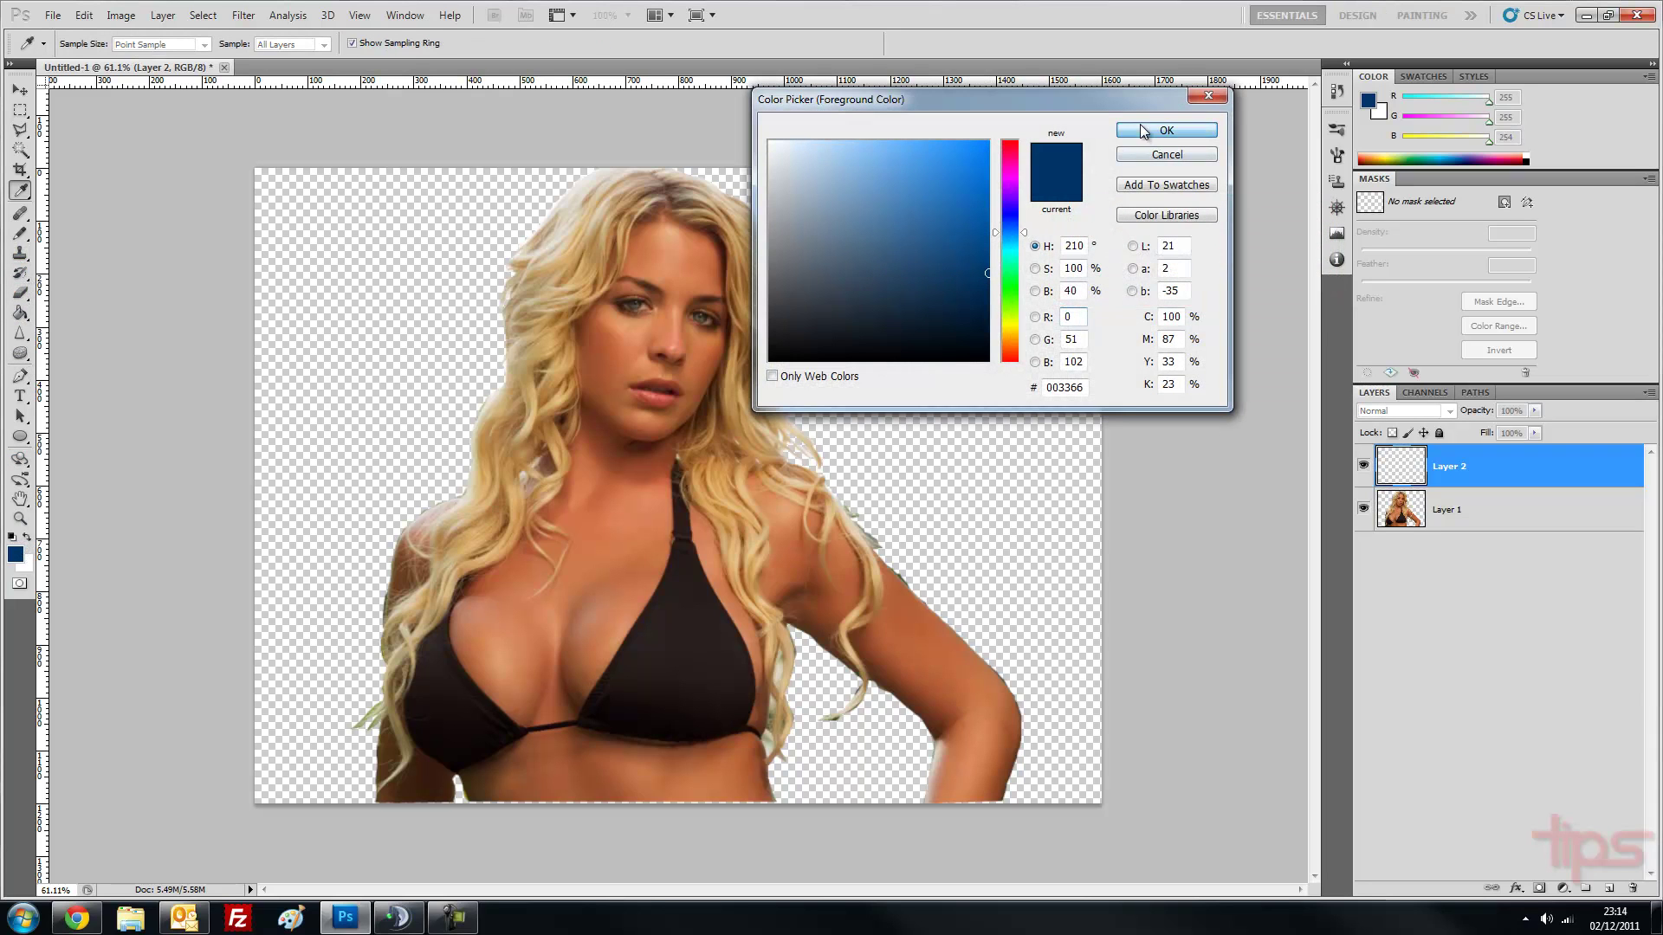
click(1142, 131)
click(988, 324)
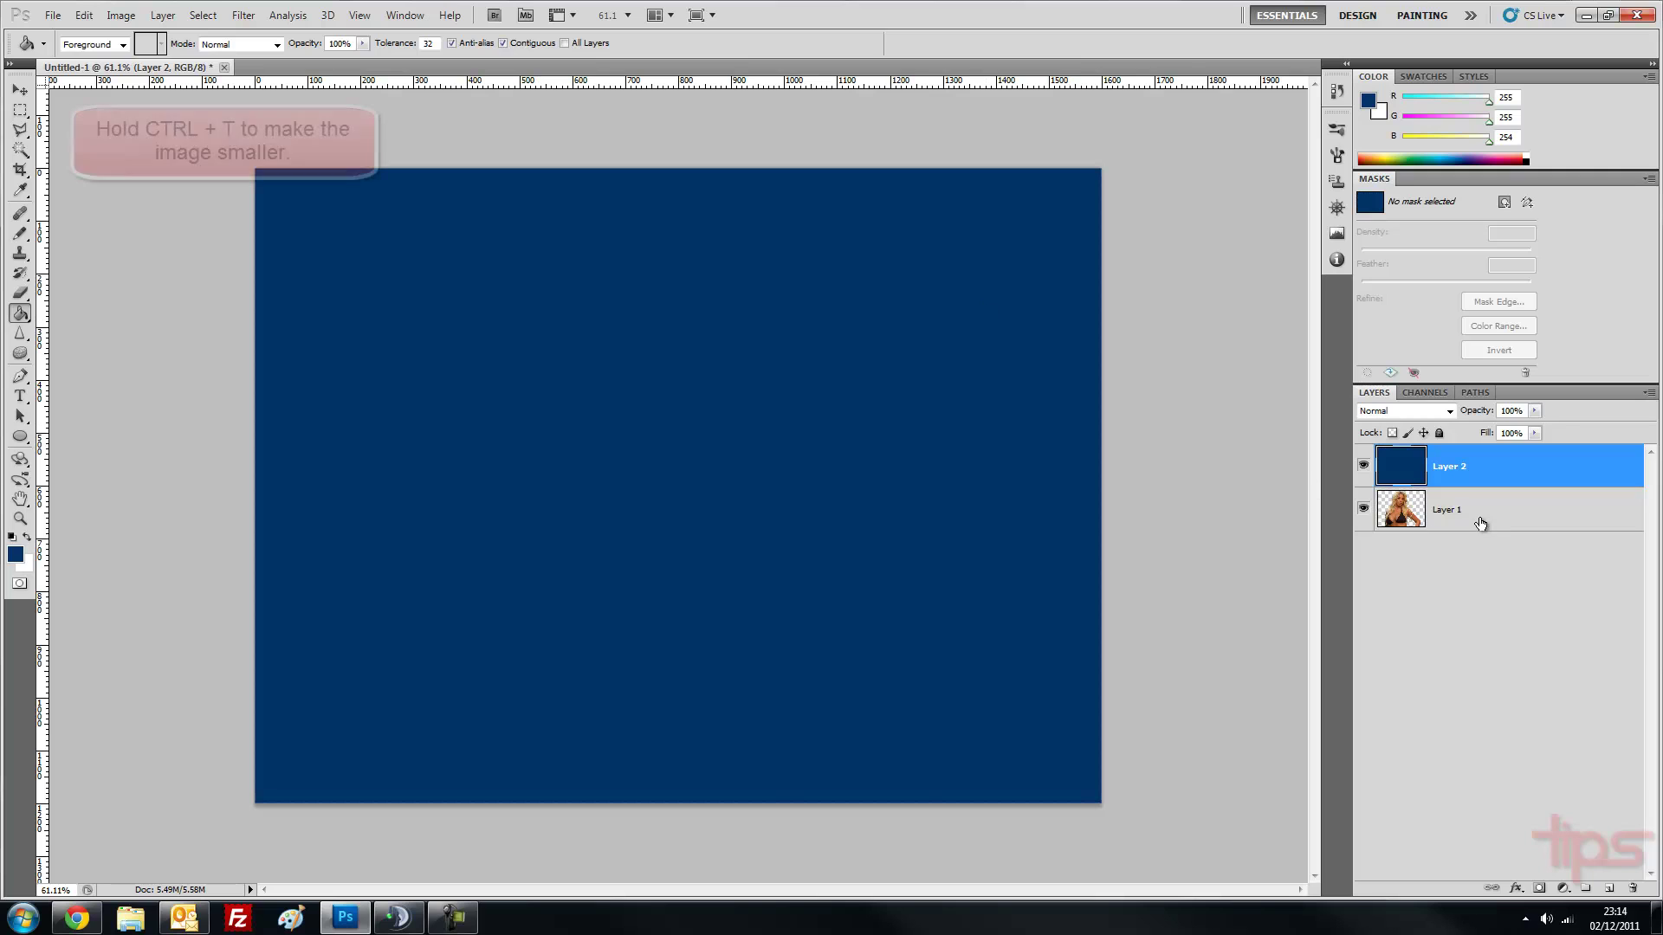
Step: Move Layer 1 above the blue layer and scale the woman to 69.7%, centred
drag(1475, 513, 1477, 472)
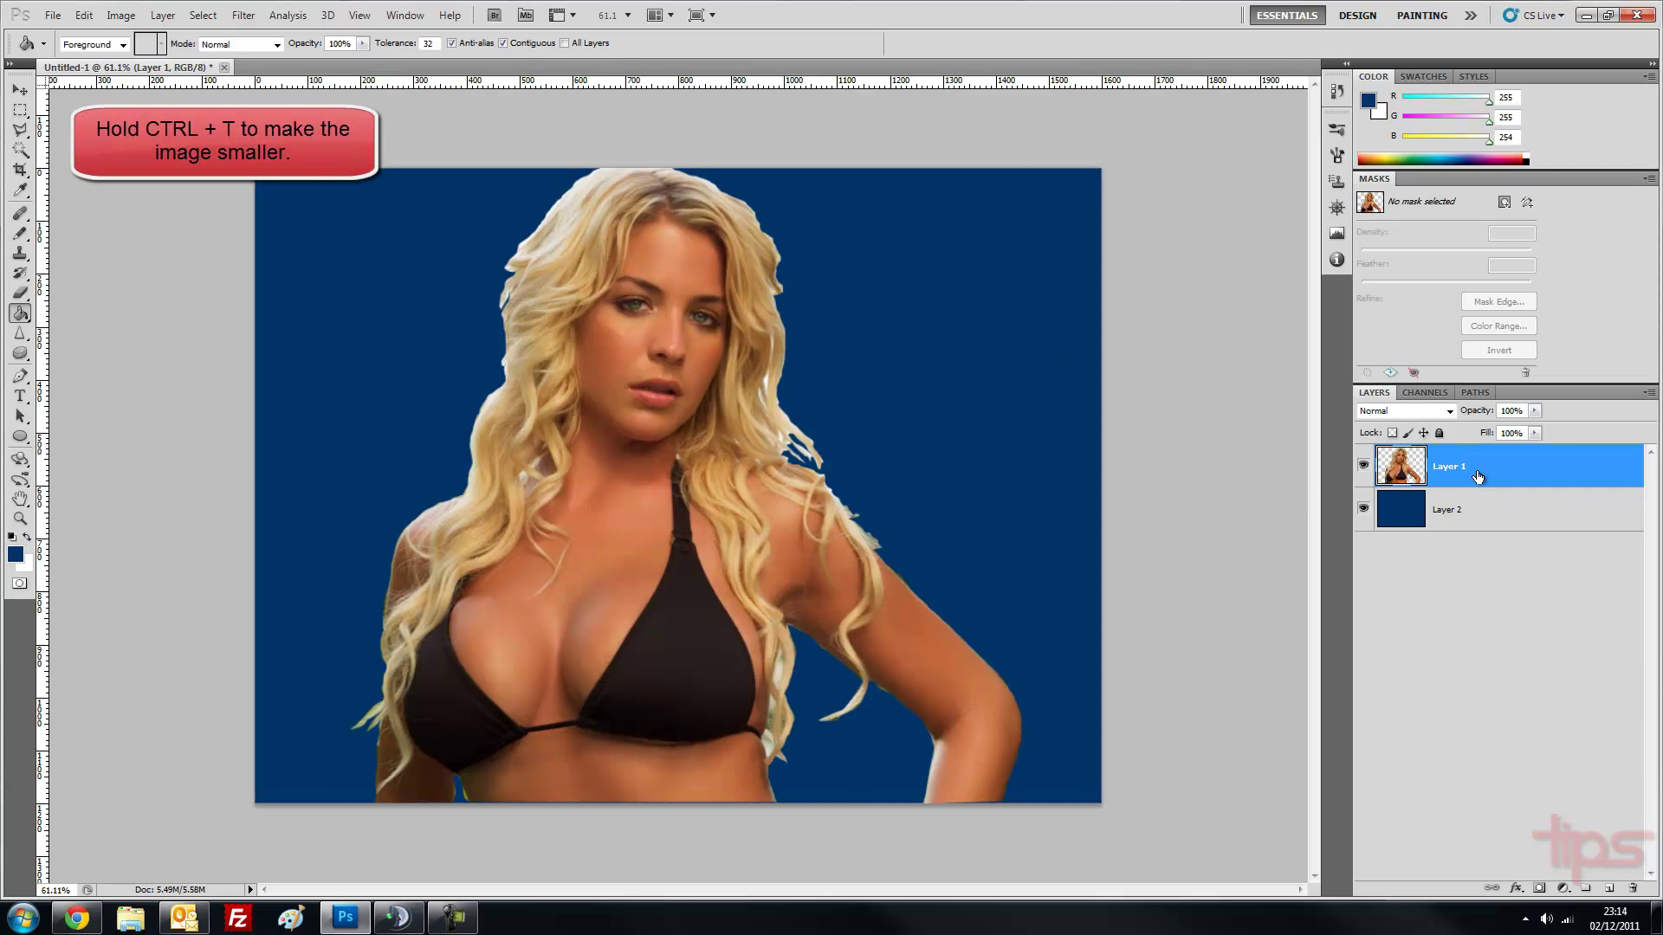
key(ctrl+t)
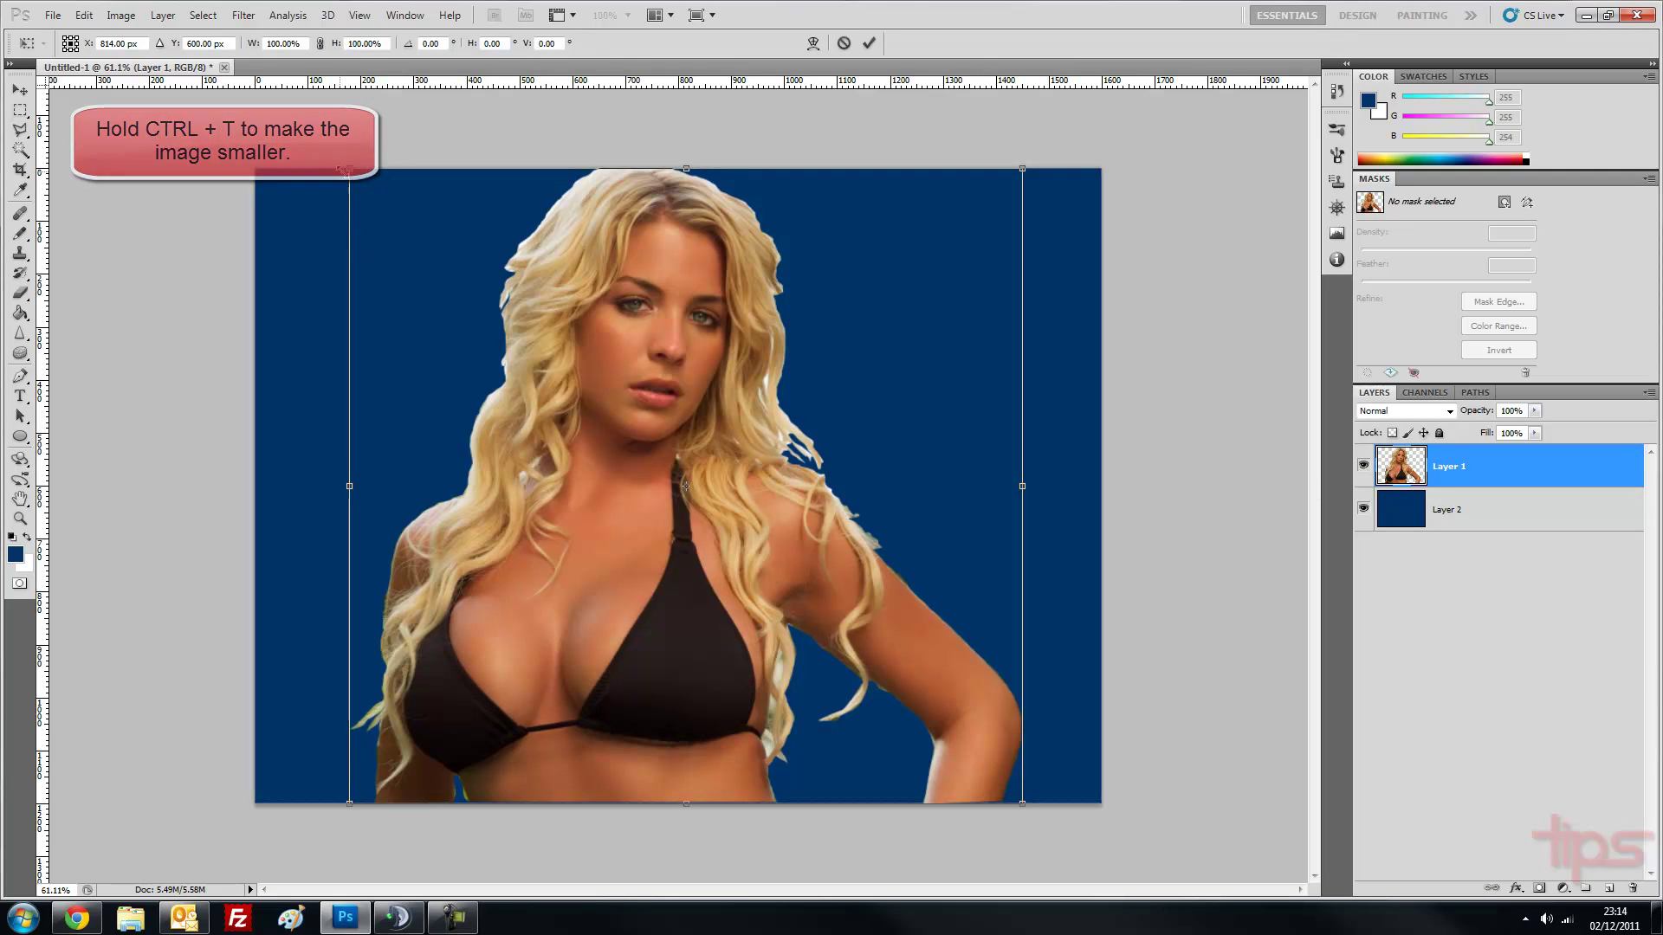
drag(359, 194, 537, 378)
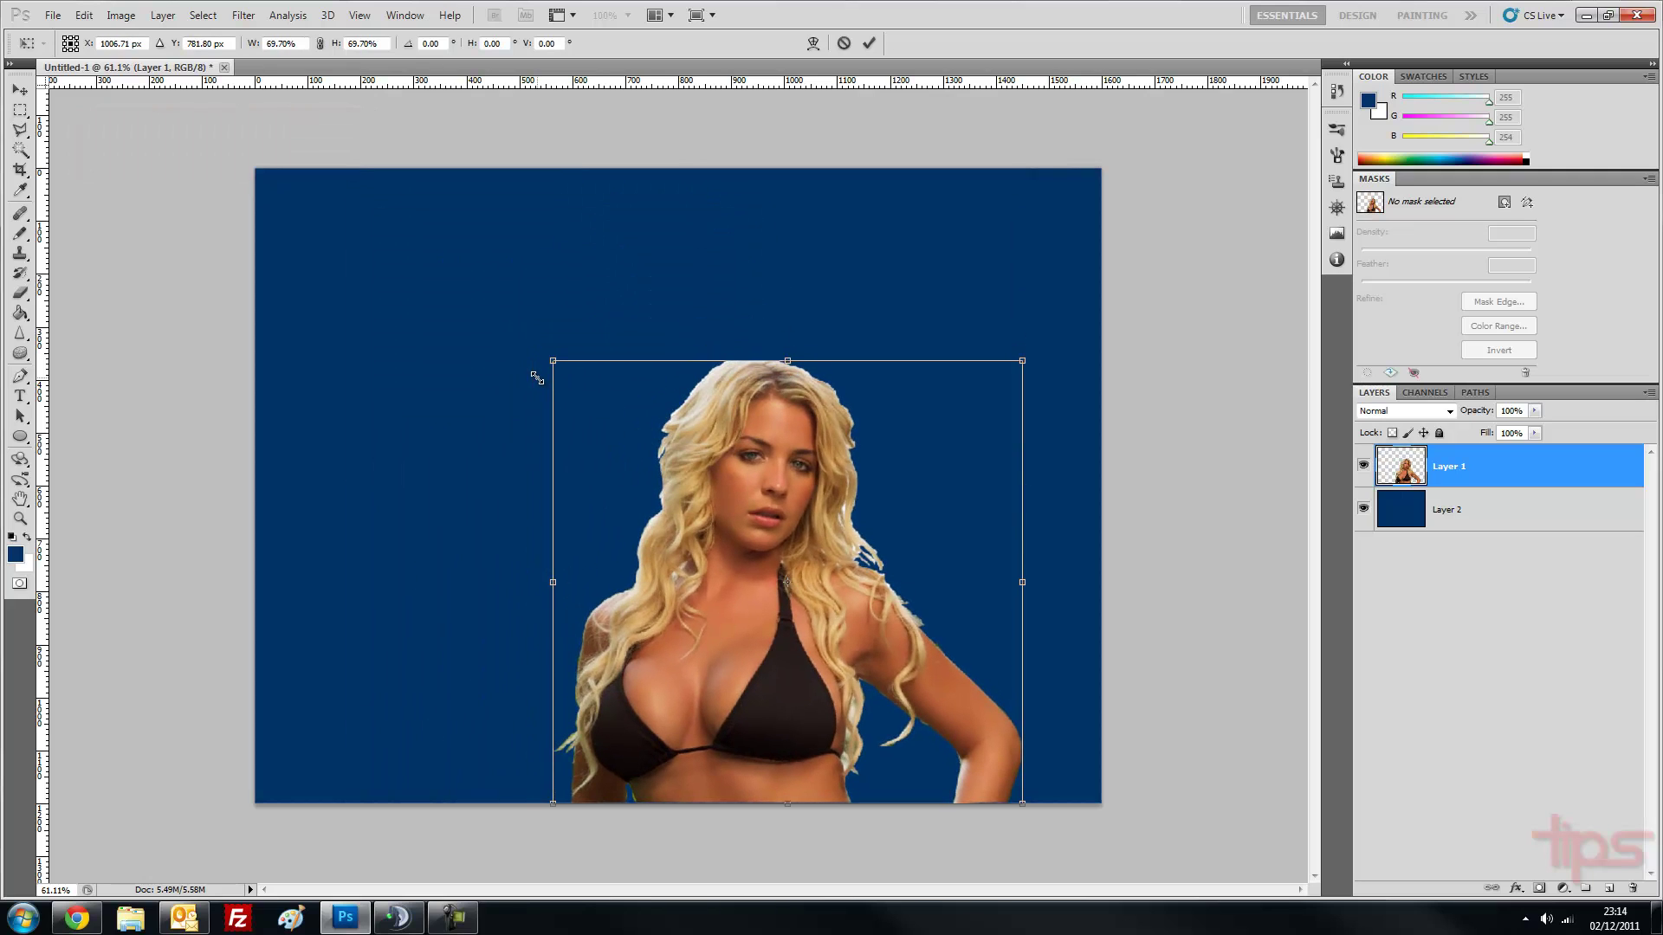
drag(723, 383, 666, 270)
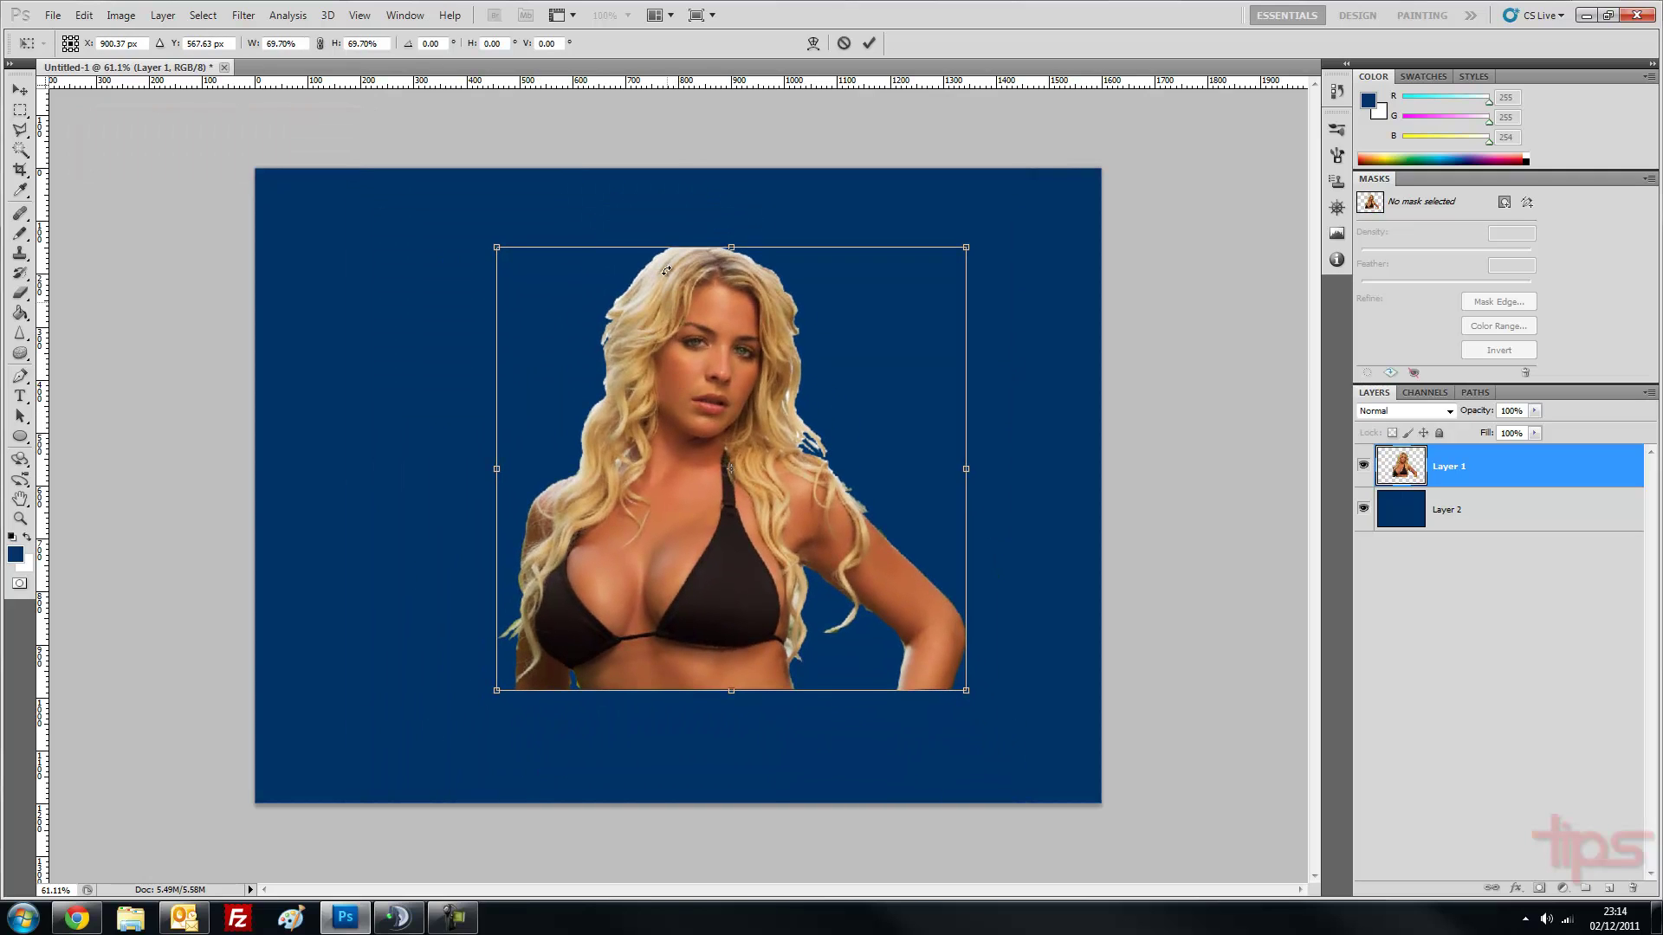
click(869, 43)
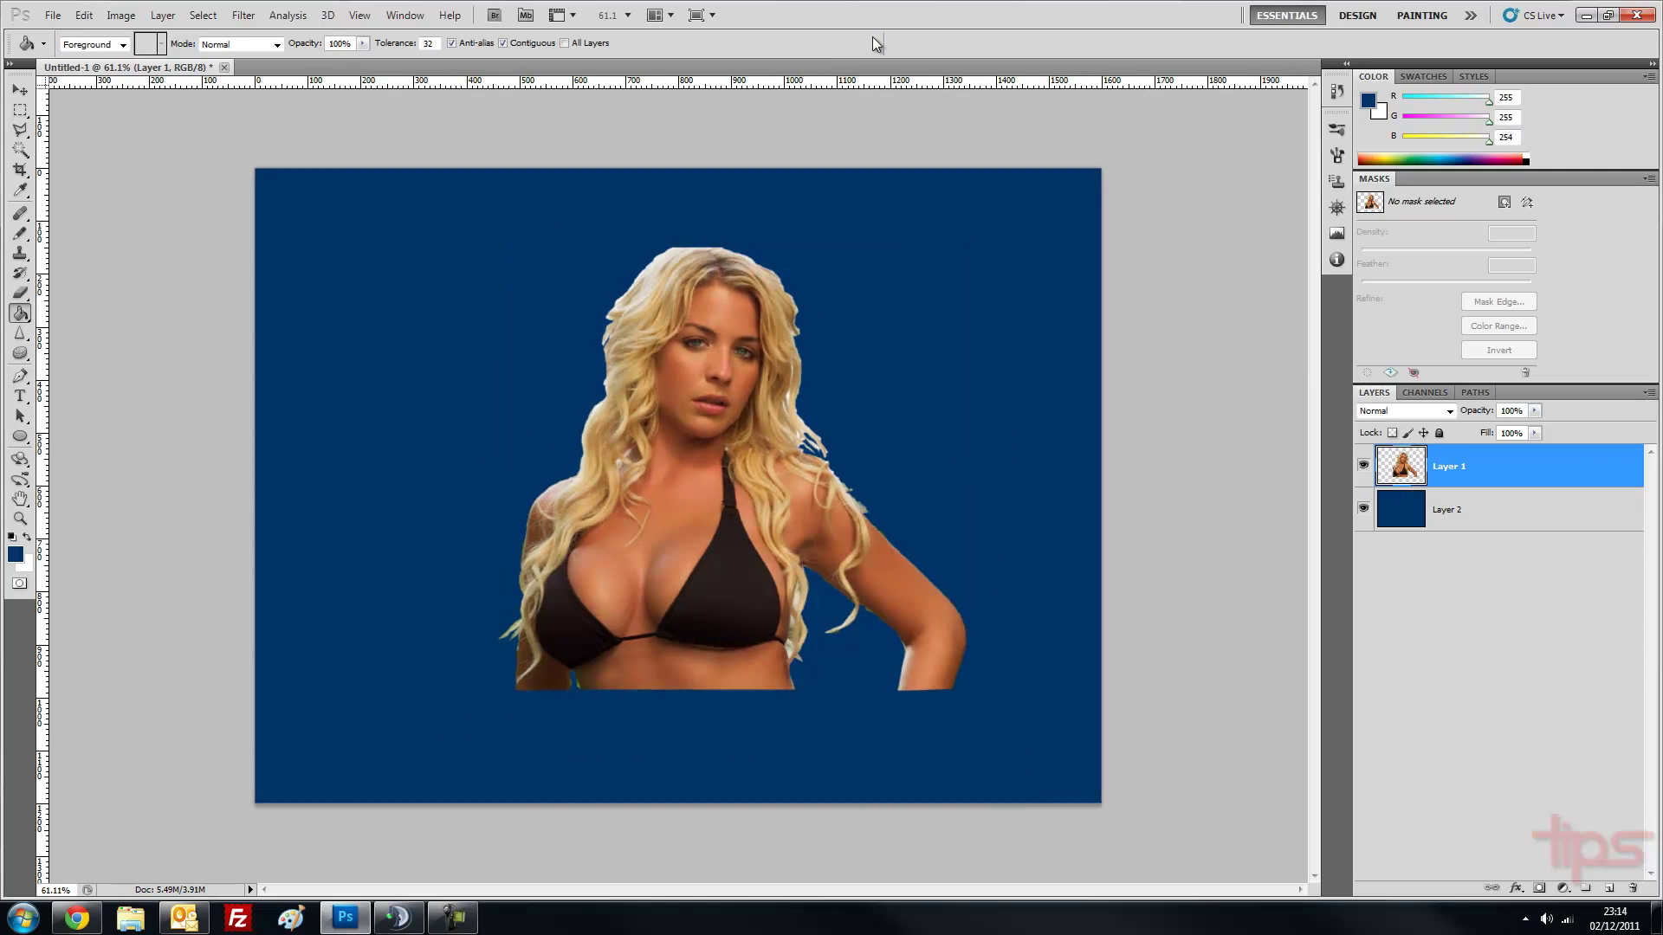
Step: Give Layer 1 an Outer Glow with Spread 6 and Size 9, then nudge her up-left
right_click(1403, 460)
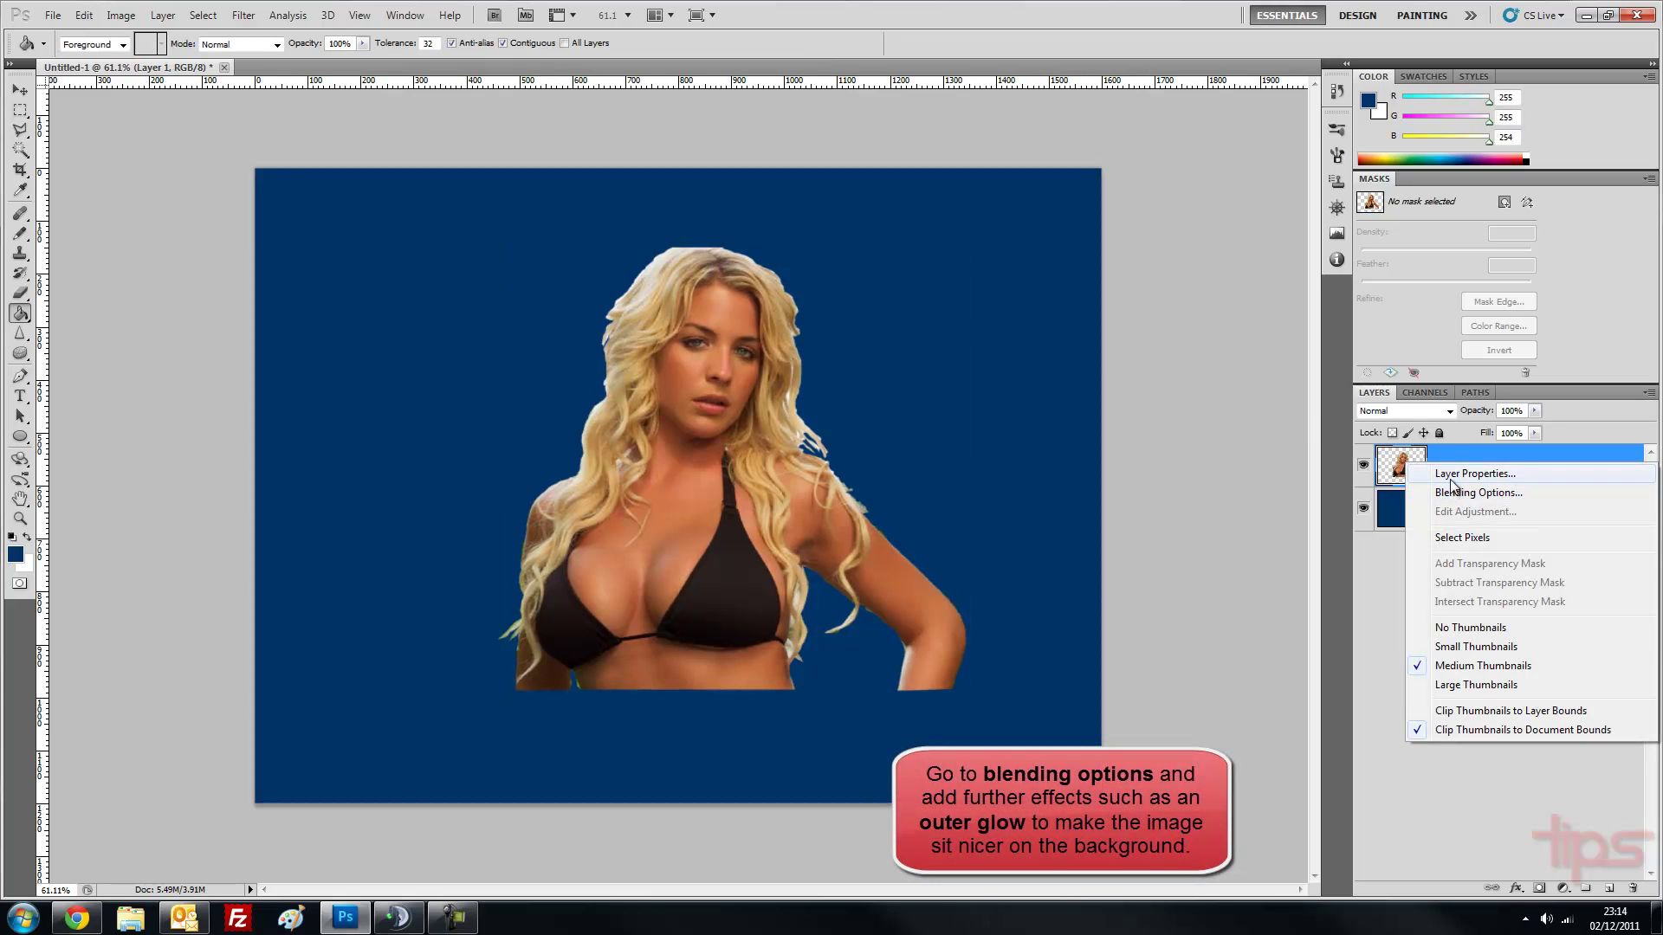
click(1450, 492)
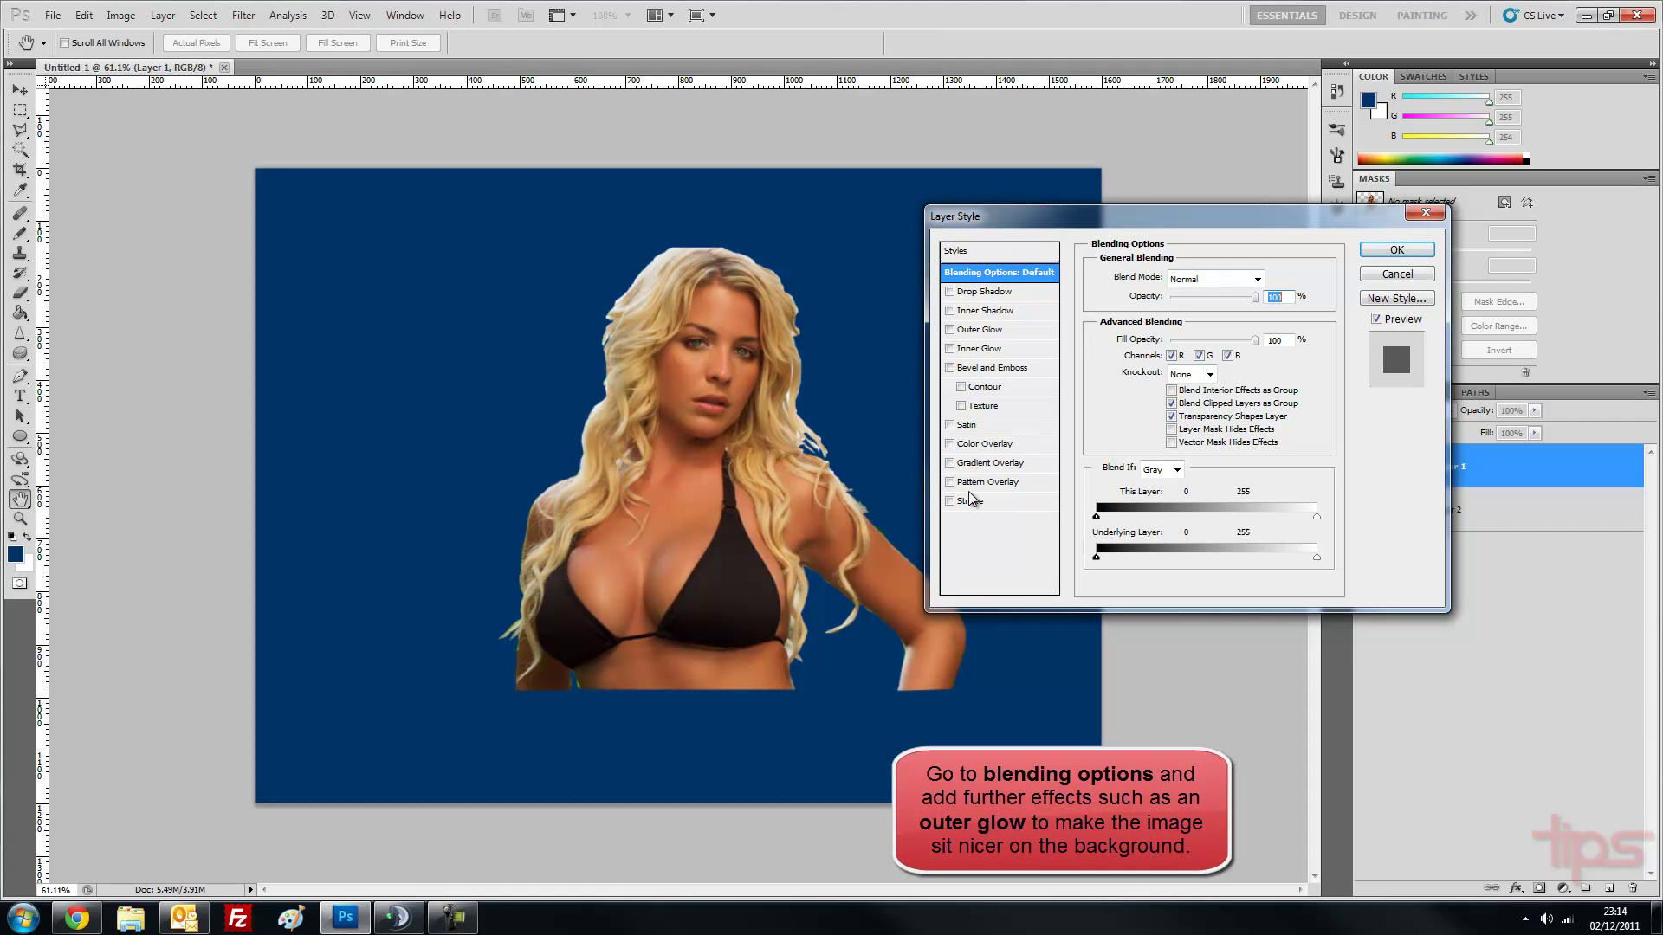
click(980, 332)
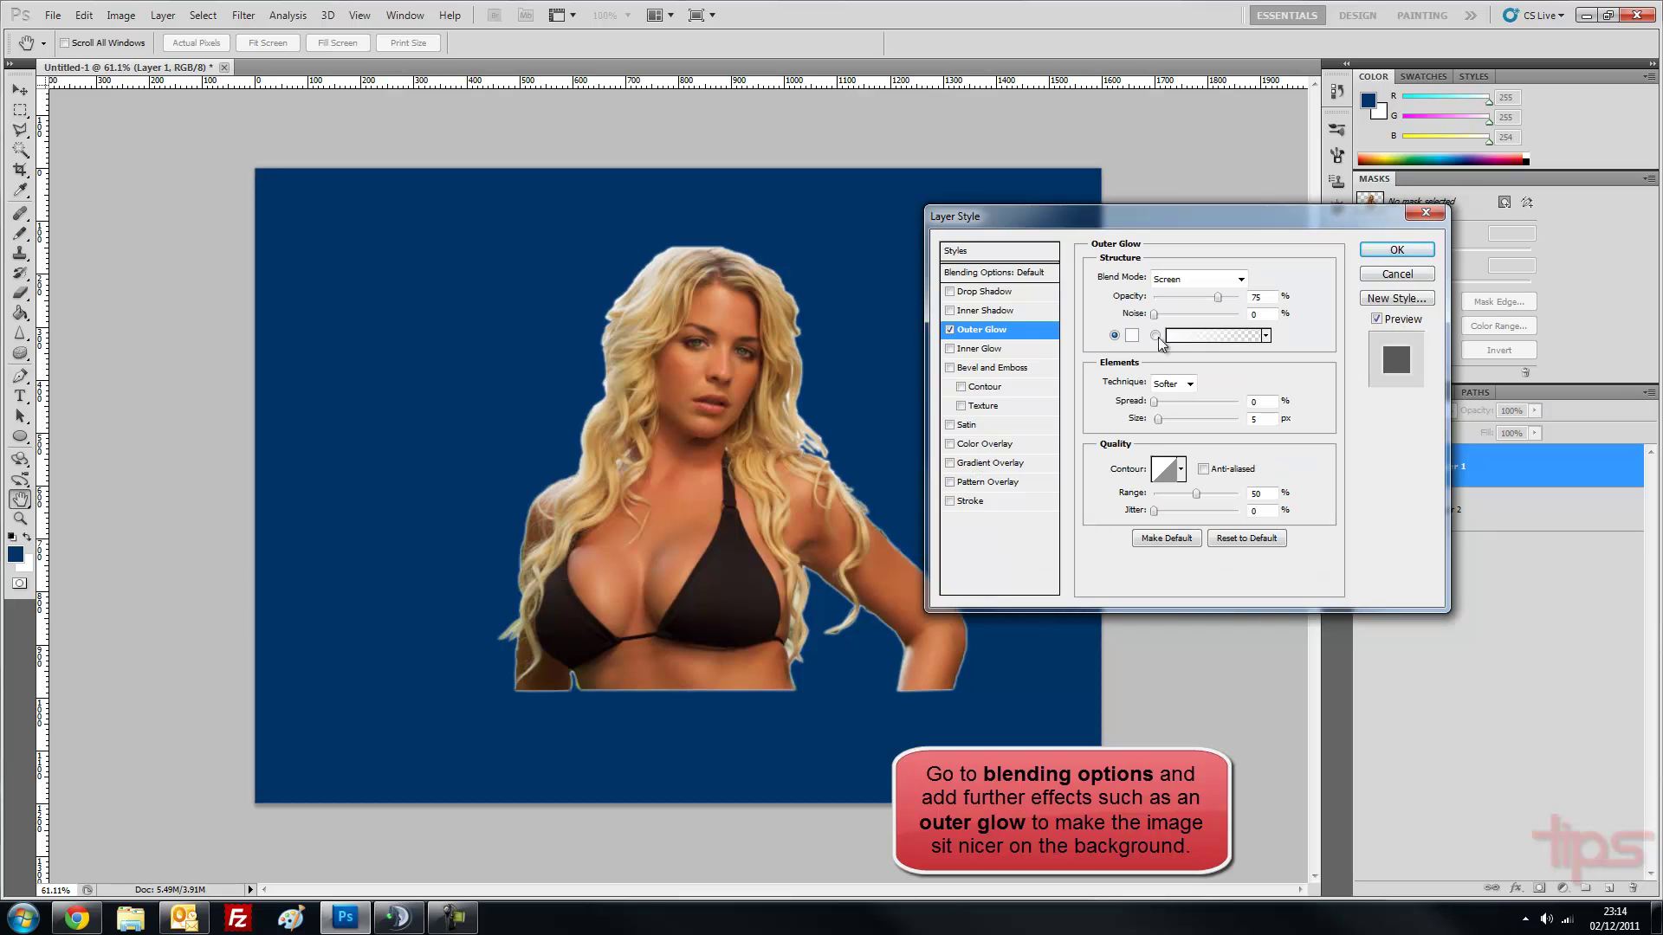
click(1156, 403)
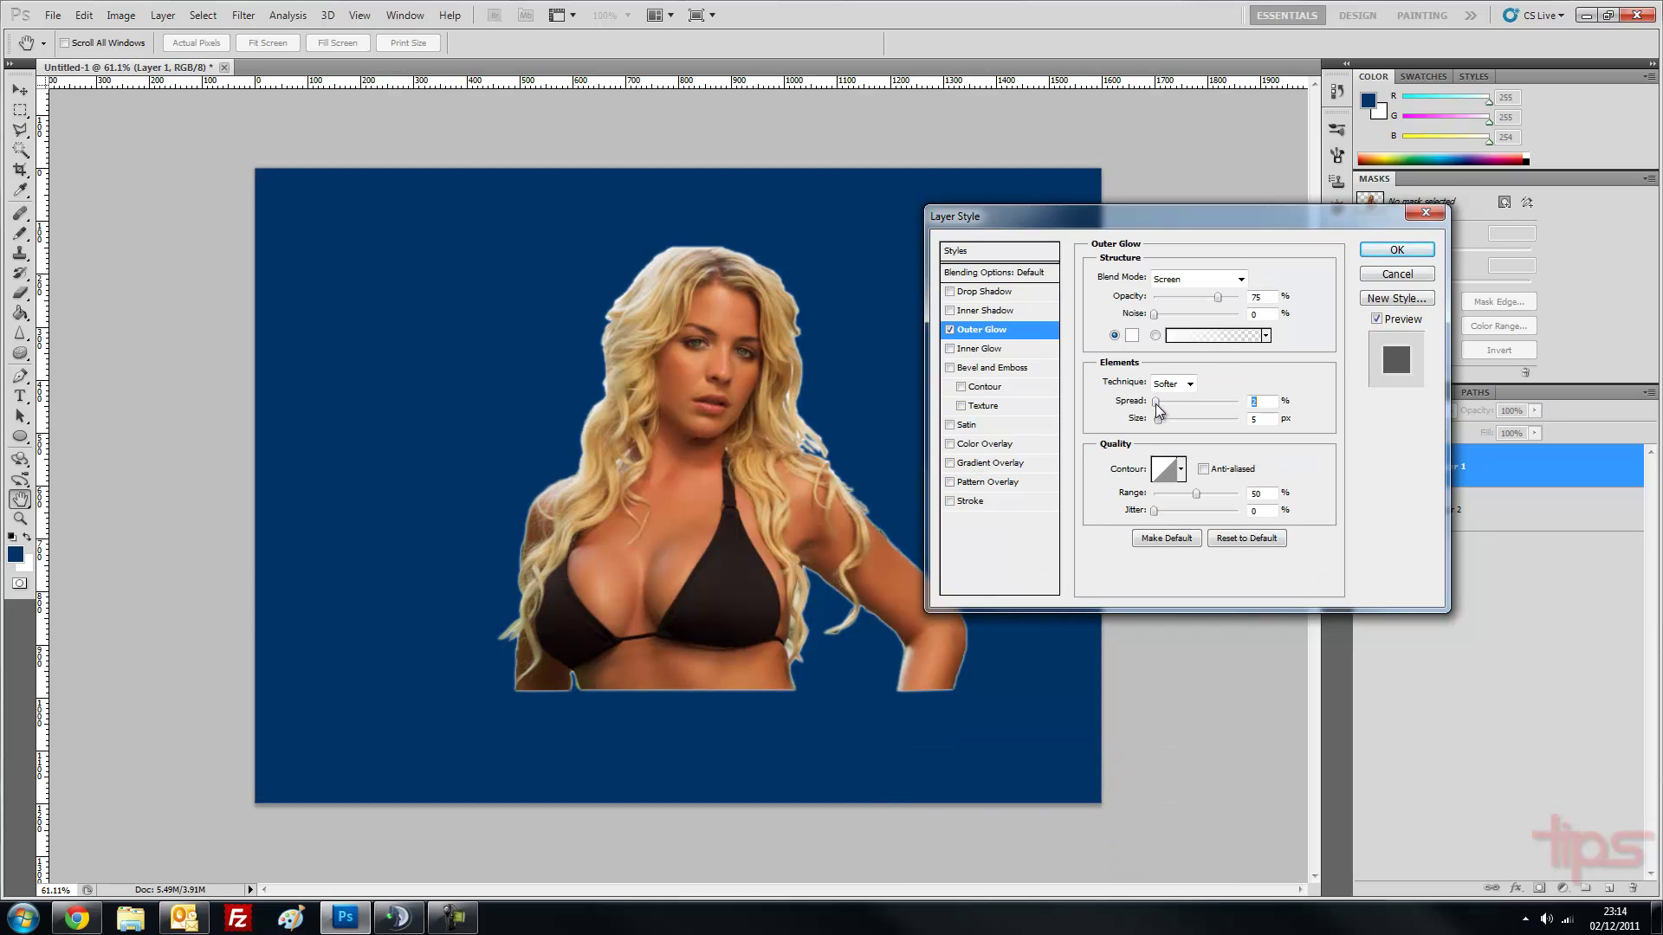
click(1162, 421)
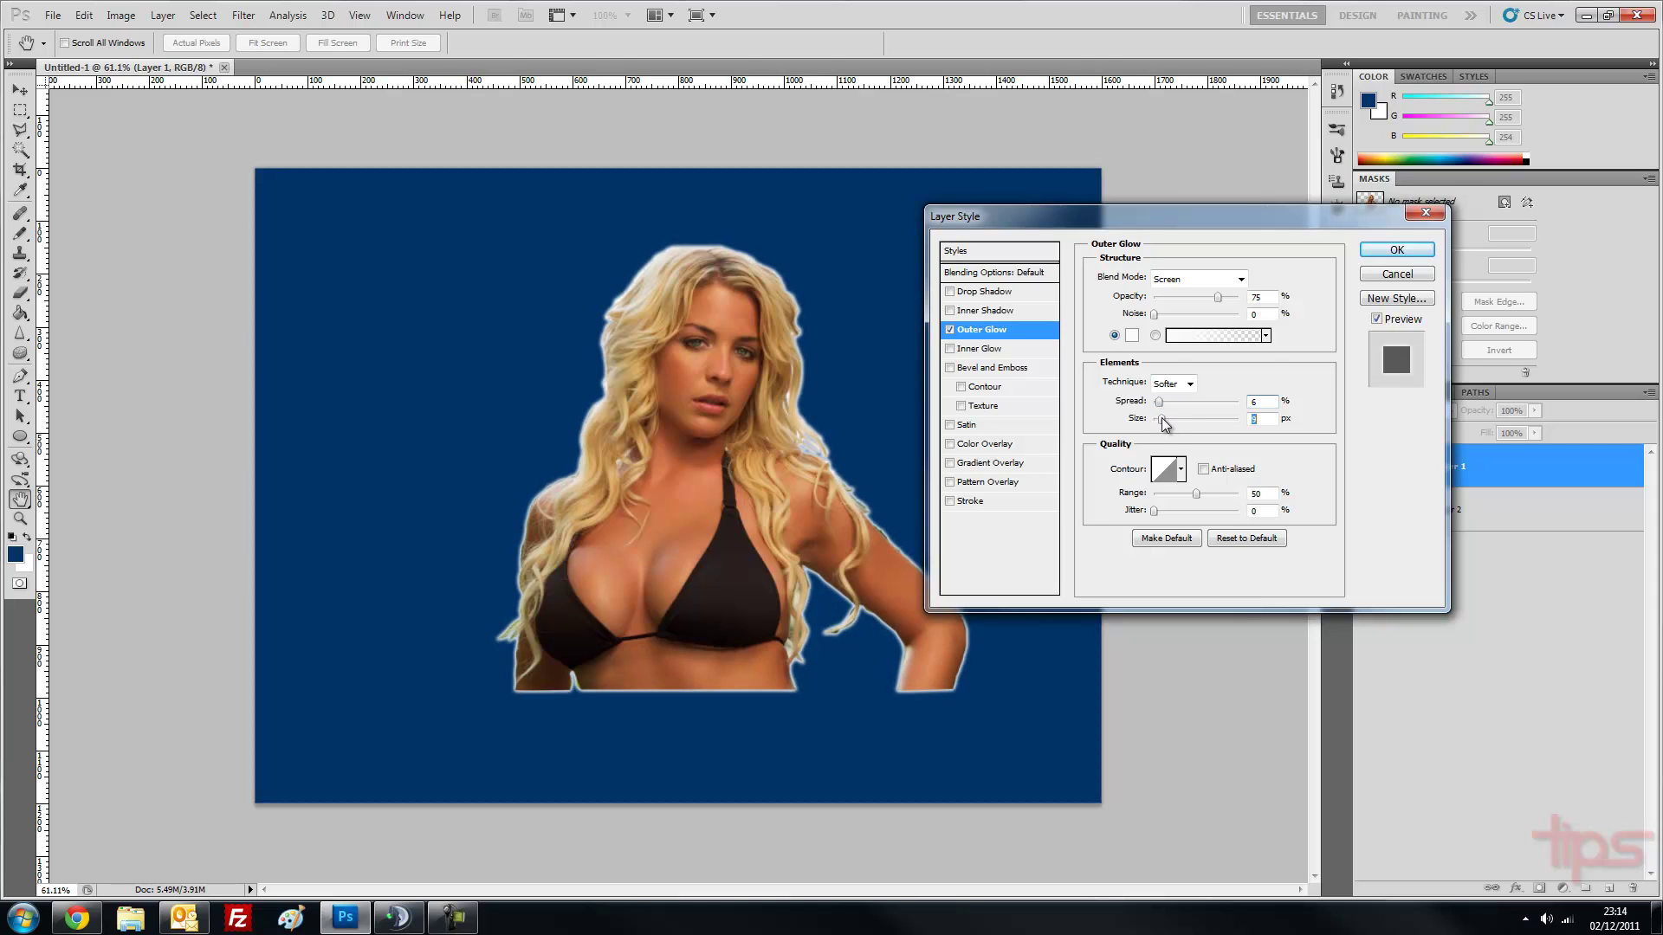
drag(1164, 423, 1166, 423)
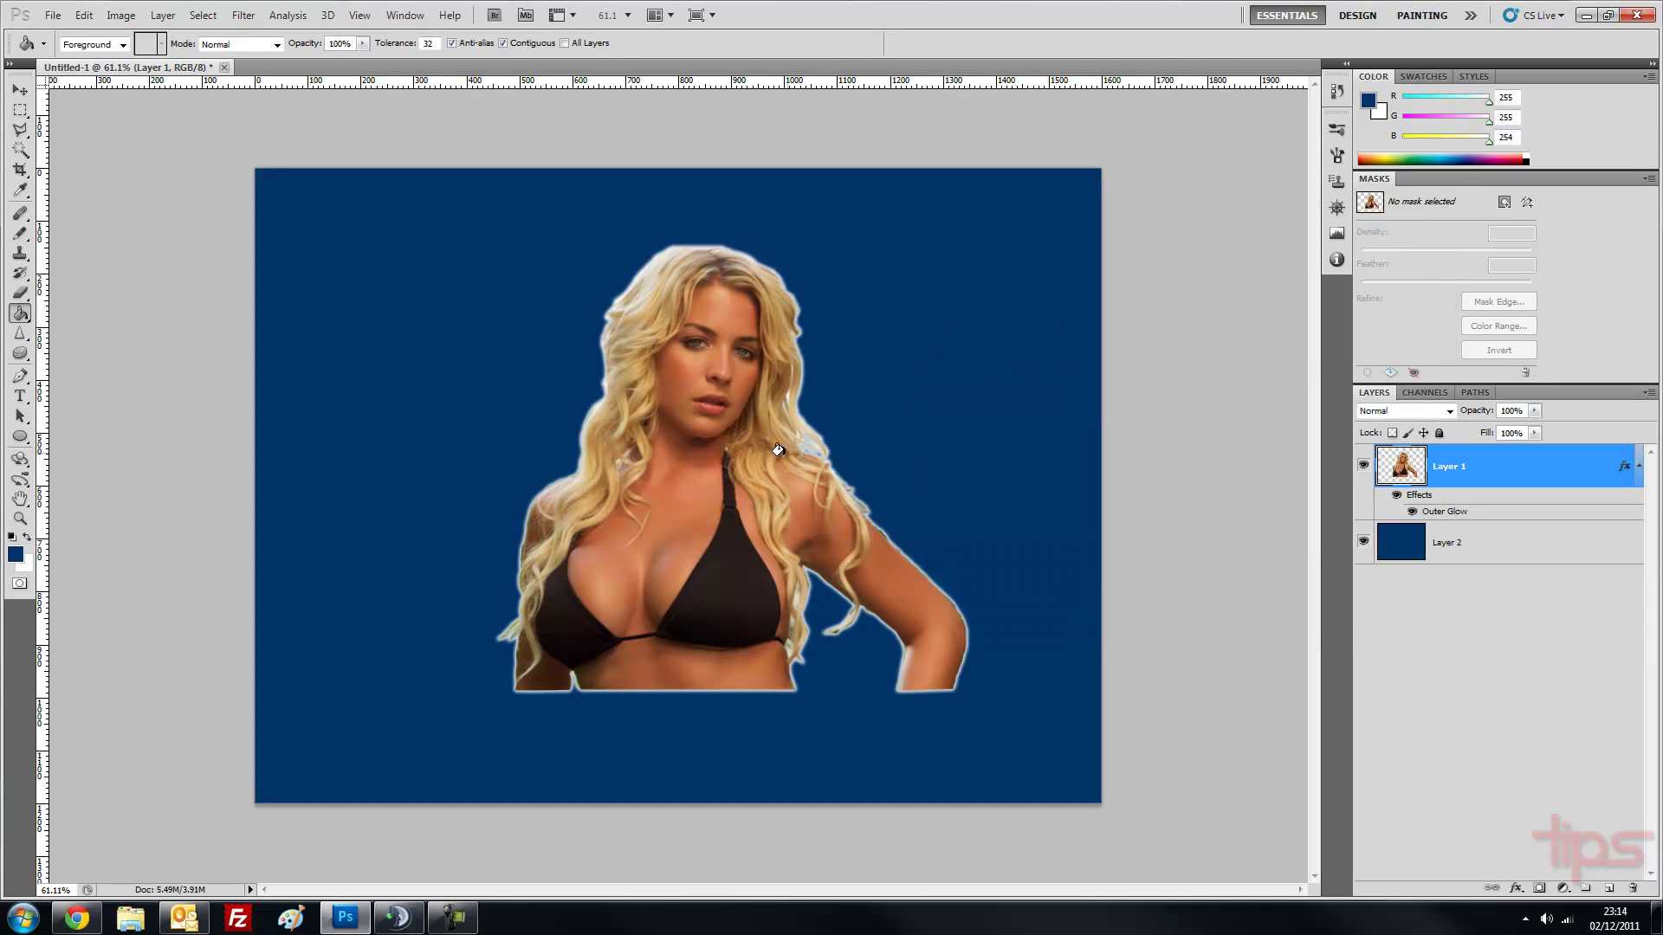
click(20, 91)
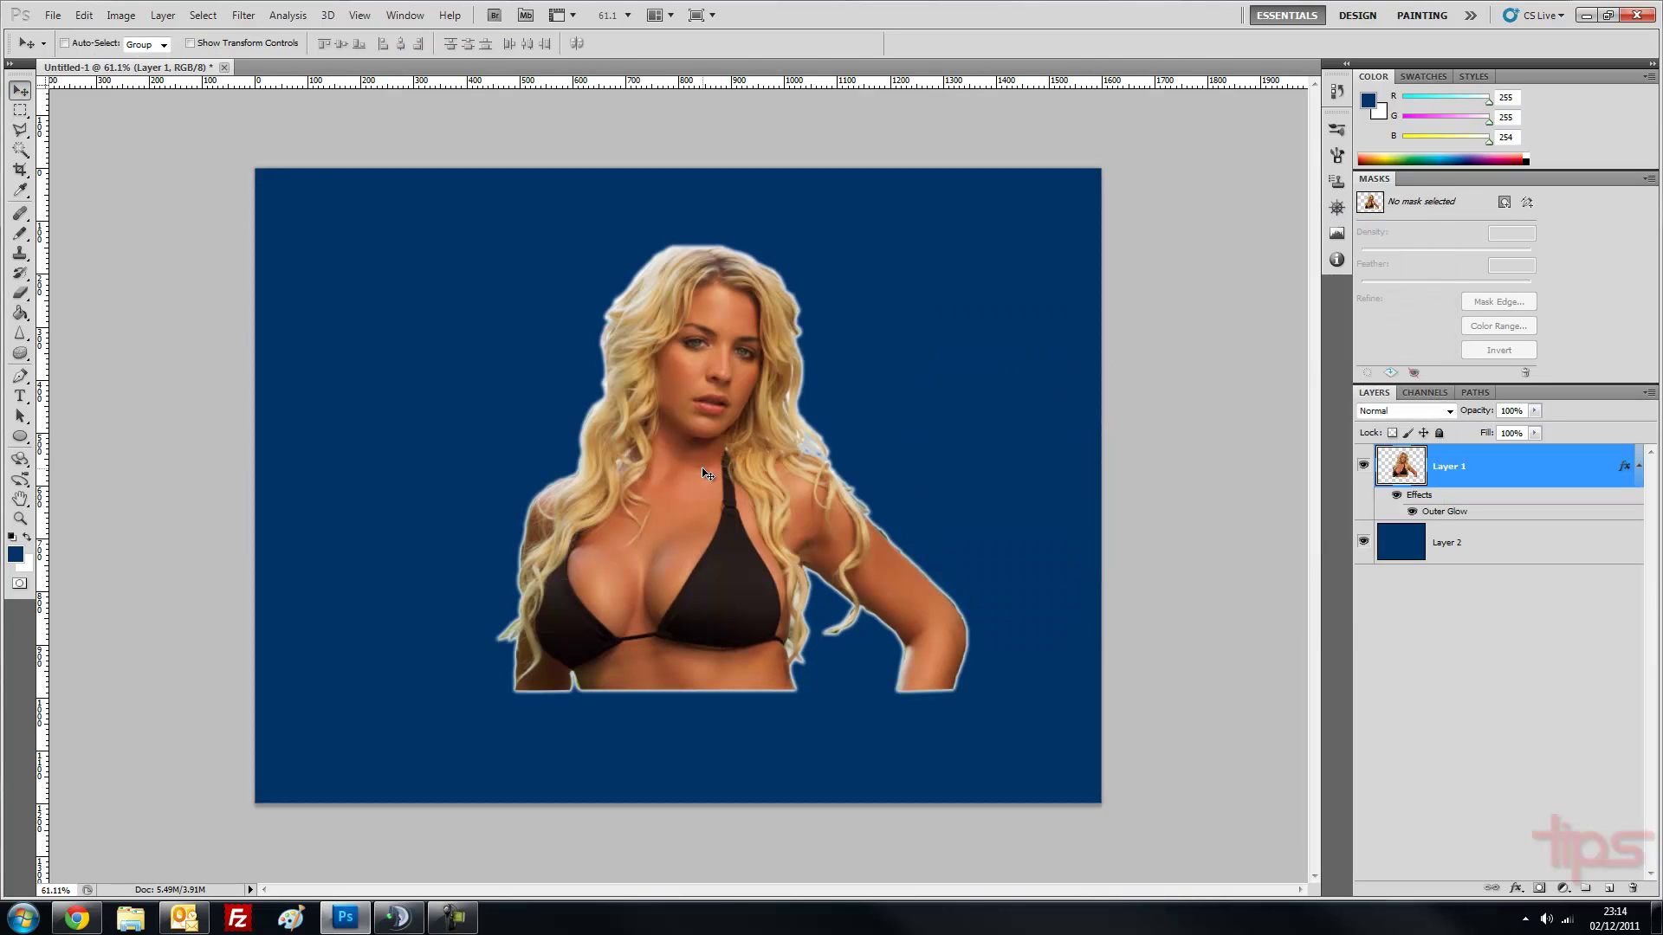
drag(708, 475, 692, 449)
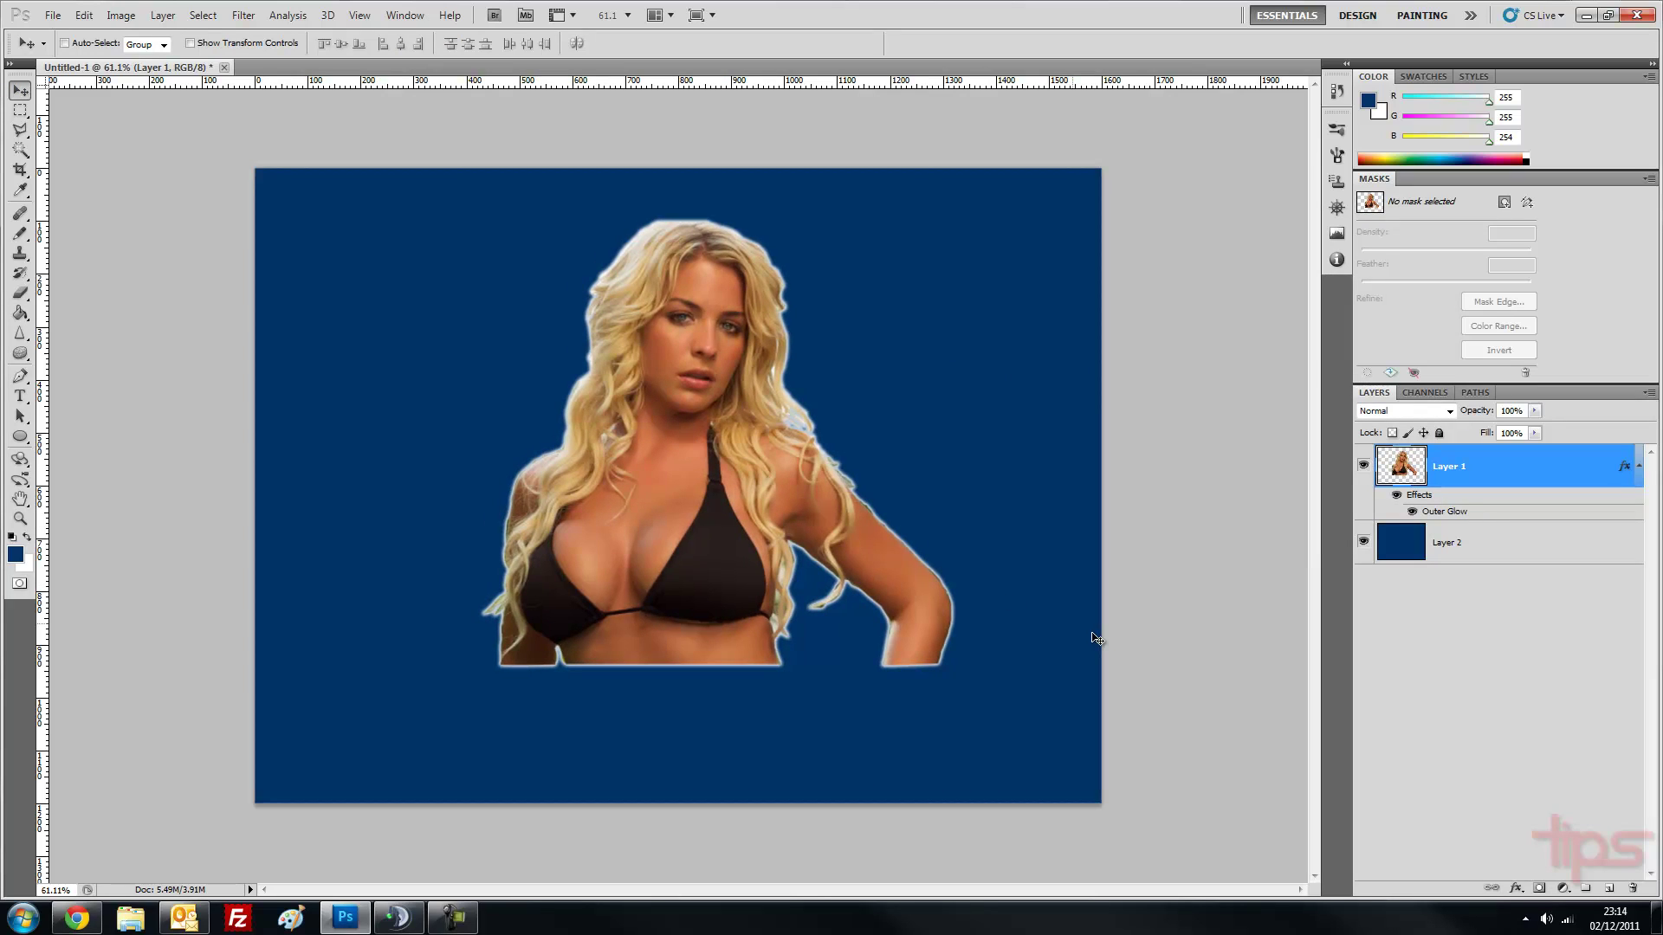